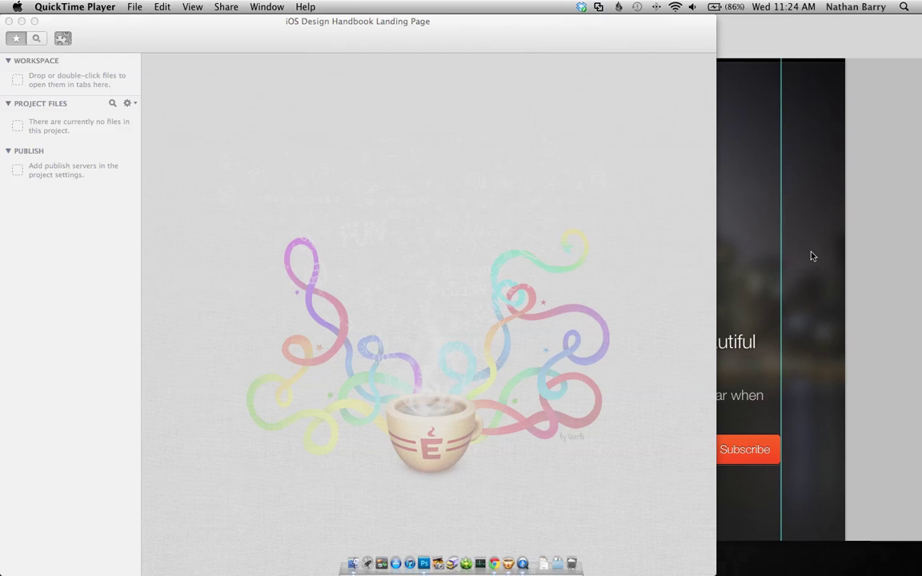
Bring Photoshop forward and show the landing page design full screen on a black surround.
{"action": "left_click", "coordinate": [810, 255]}
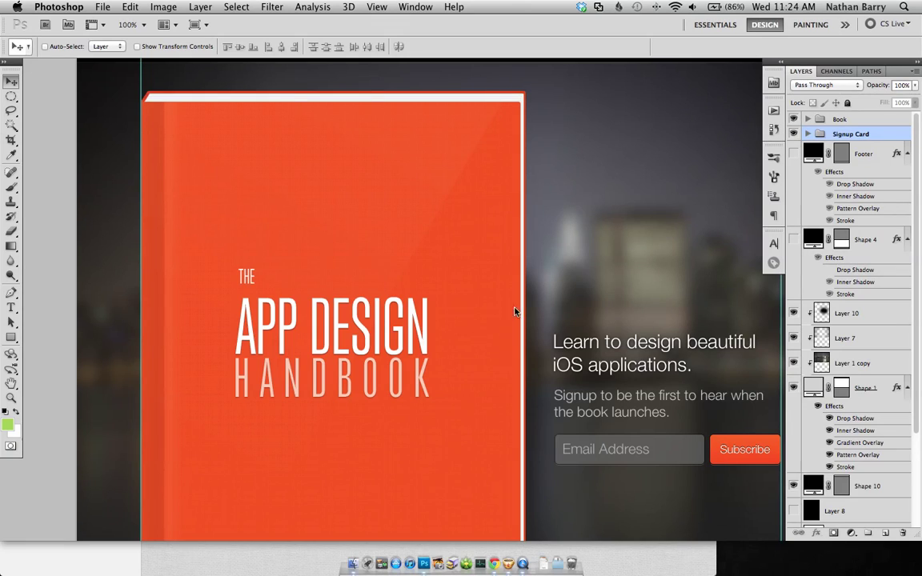
{"action": "key", "text": "f"}
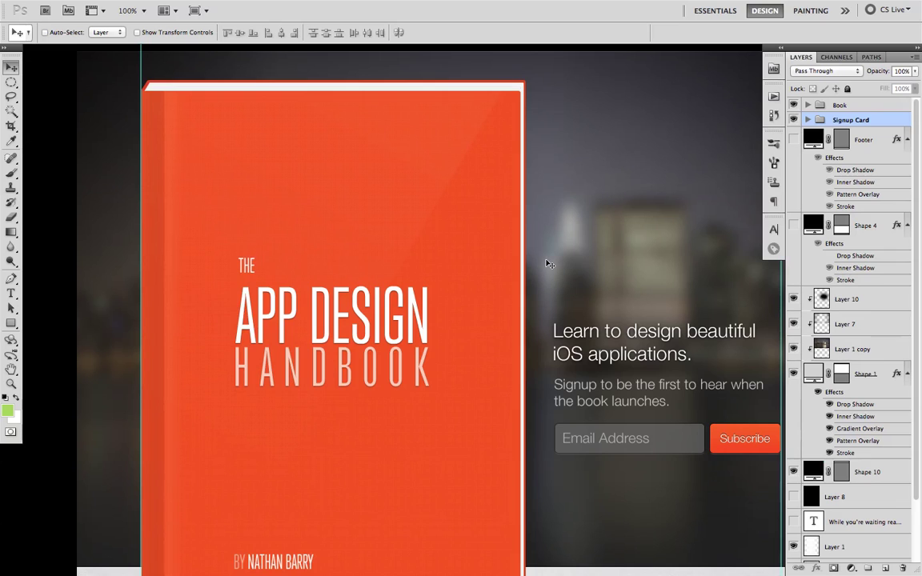
{"action": "key", "text": "f"}
Pan down through the whole landing page layout, then return to standard screen mode.
{"action": "left_click_drag", "start_coordinate": [554, 237], "coordinate": [546, 272]}
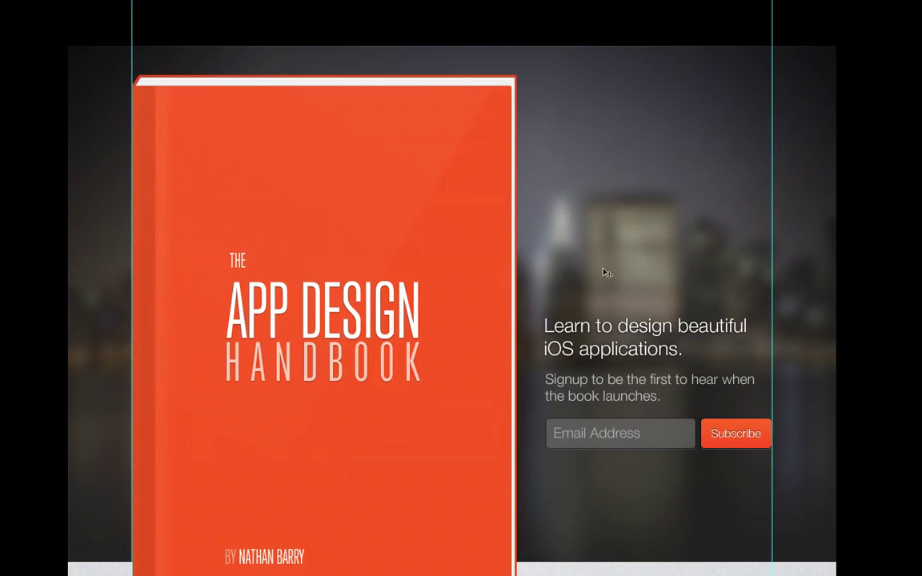
{"action": "left_click_drag", "start_coordinate": [536, 383], "coordinate": [529, 304]}
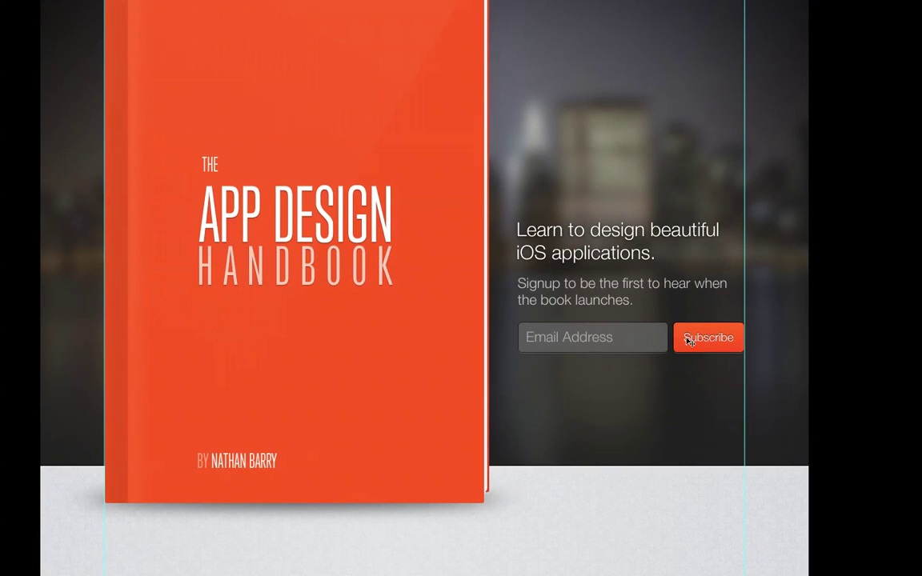
{"action": "left_click_drag", "start_coordinate": [474, 411], "coordinate": [465, 287]}
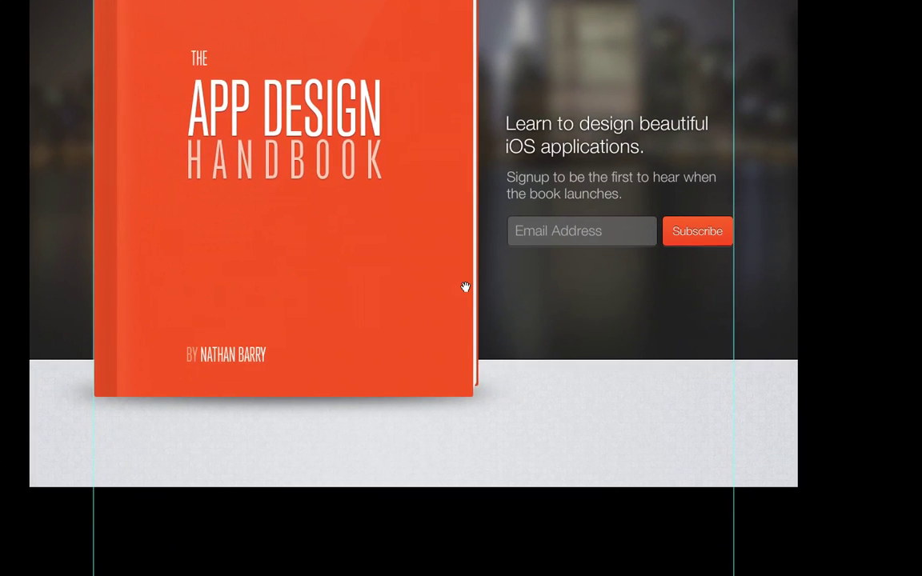
{"action": "scroll", "coordinate": [465, 287], "scroll_direction": "up", "scroll_amount": 10}
{"action": "scroll", "coordinate": [443, 504], "scroll_direction": "down", "scroll_amount": 8}
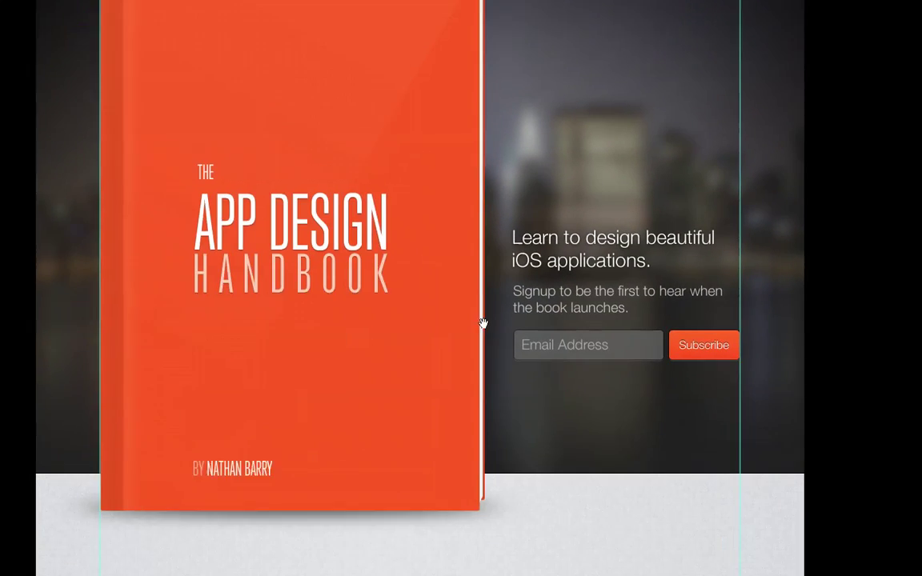
{"action": "scroll", "coordinate": [483, 322], "scroll_direction": "down", "scroll_amount": 2}
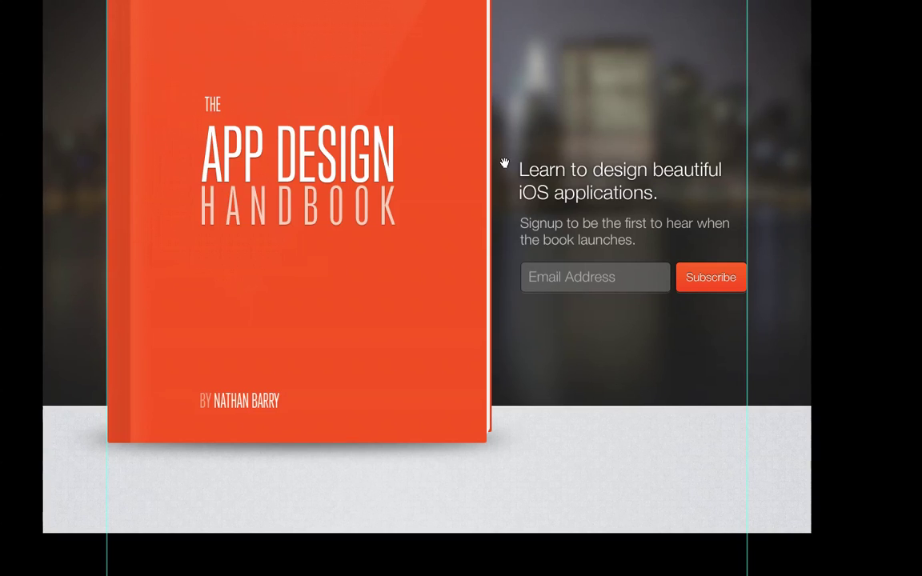
{"action": "left_click_drag", "start_coordinate": [504, 160], "coordinate": [490, 331]}
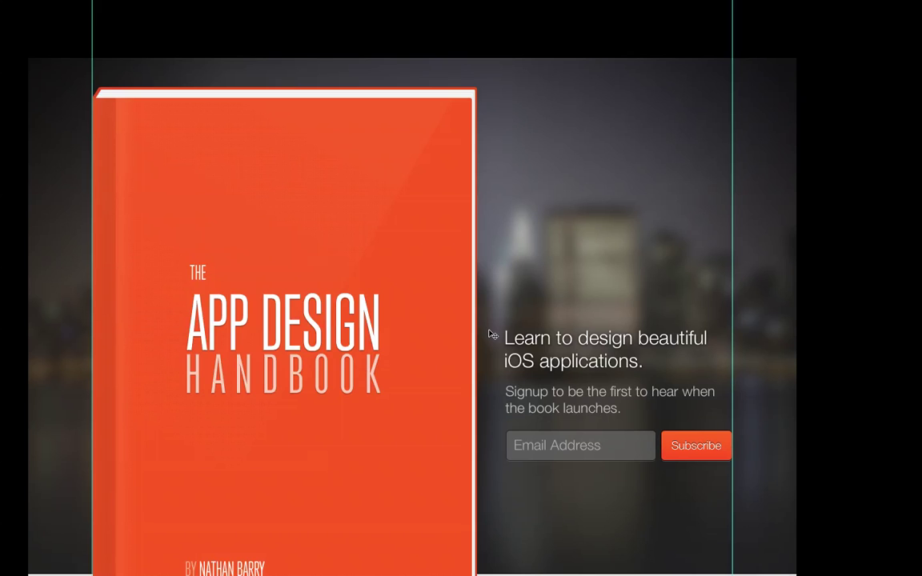
{"action": "key", "text": "f"}
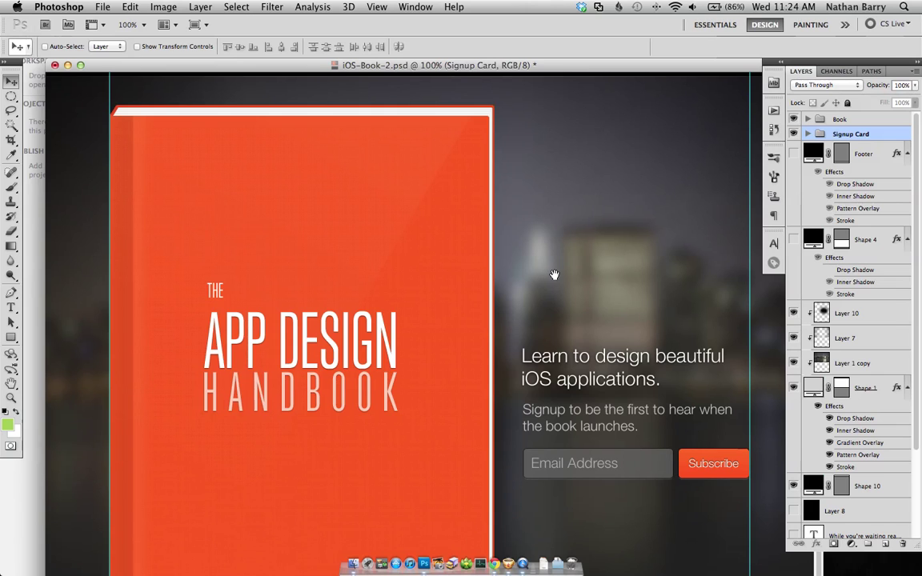
Pan the canvas to inspect the bottom and top edges of the book cover.
{"action": "scroll", "coordinate": [549, 227], "scroll_direction": "down", "scroll_amount": 3}
{"action": "scroll", "coordinate": [546, 212], "scroll_direction": "down", "scroll_amount": 2}
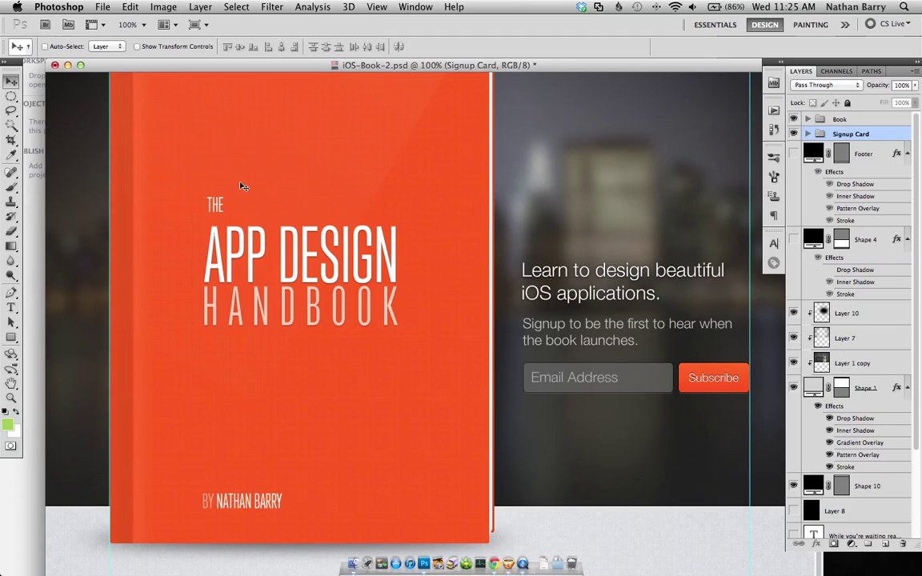
{"action": "left_click_drag", "start_coordinate": [549, 200], "coordinate": [549, 240]}
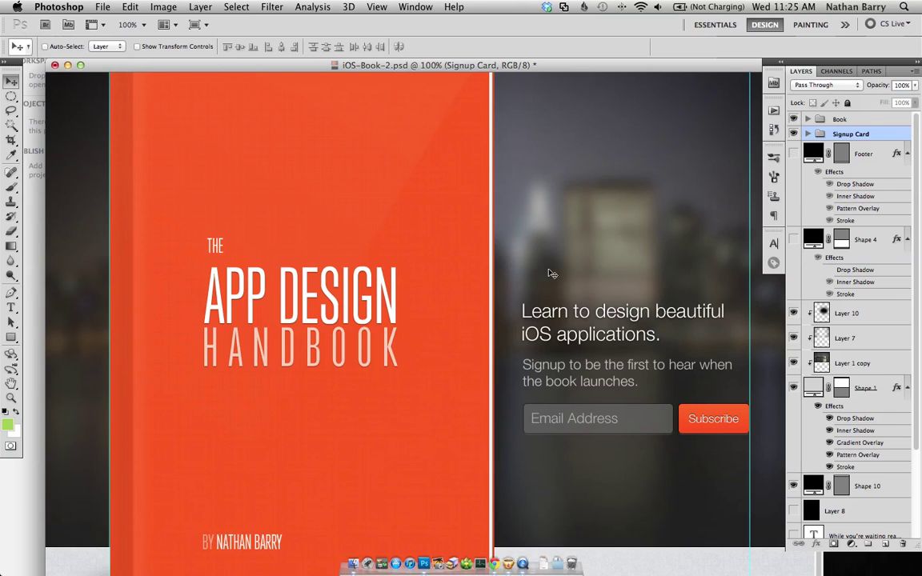
{"action": "left_click_drag", "start_coordinate": [598, 292], "coordinate": [589, 82]}
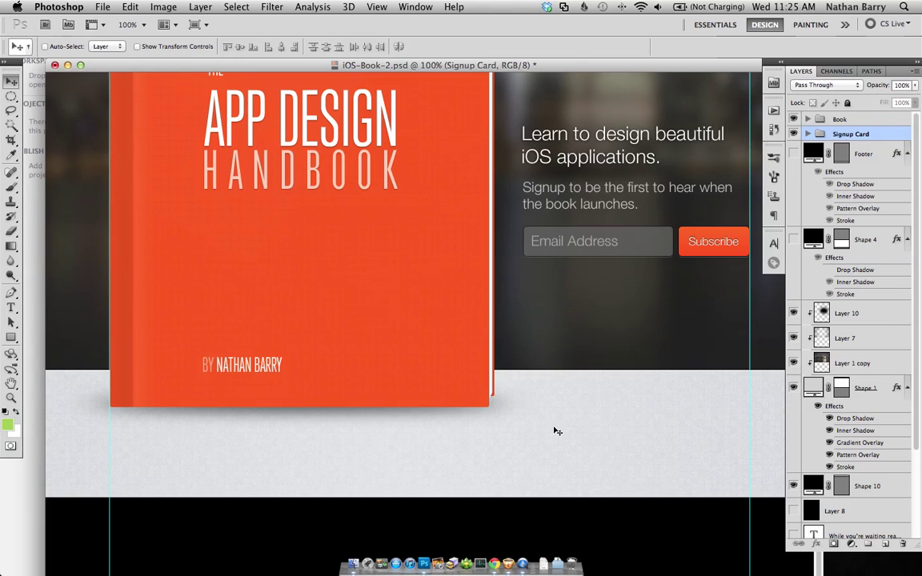
{"action": "scroll", "coordinate": [513, 189], "scroll_direction": "up", "scroll_amount": 5}
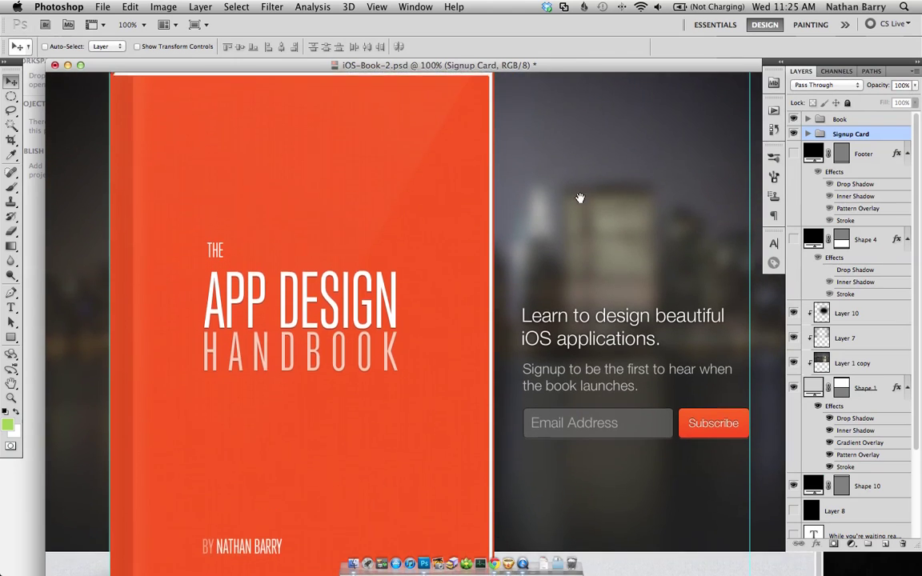
{"action": "left_click_drag", "start_coordinate": [579, 197], "coordinate": [581, 238]}
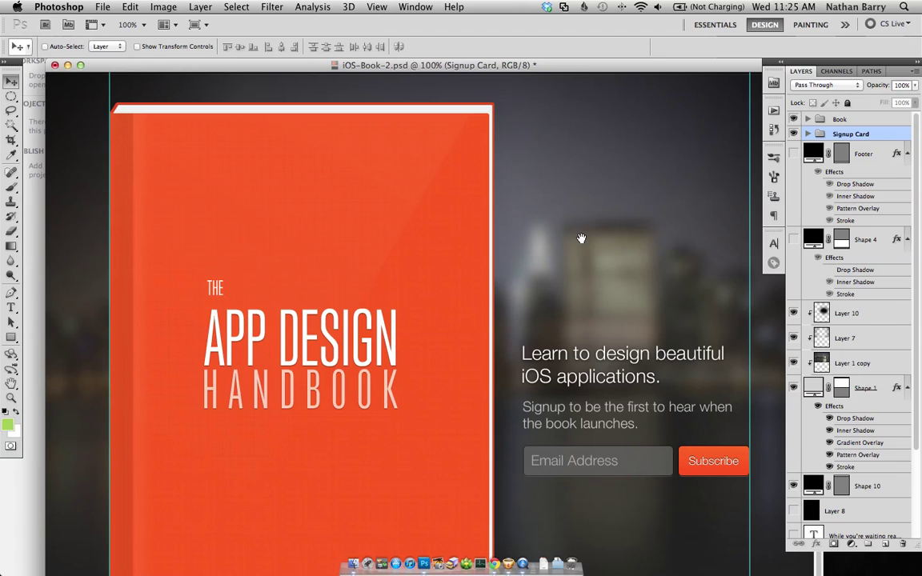
Collapse and select the Book group, toggling its visibility to check the background.
{"action": "left_click", "coordinate": [438, 241], "text": "ctrl"}
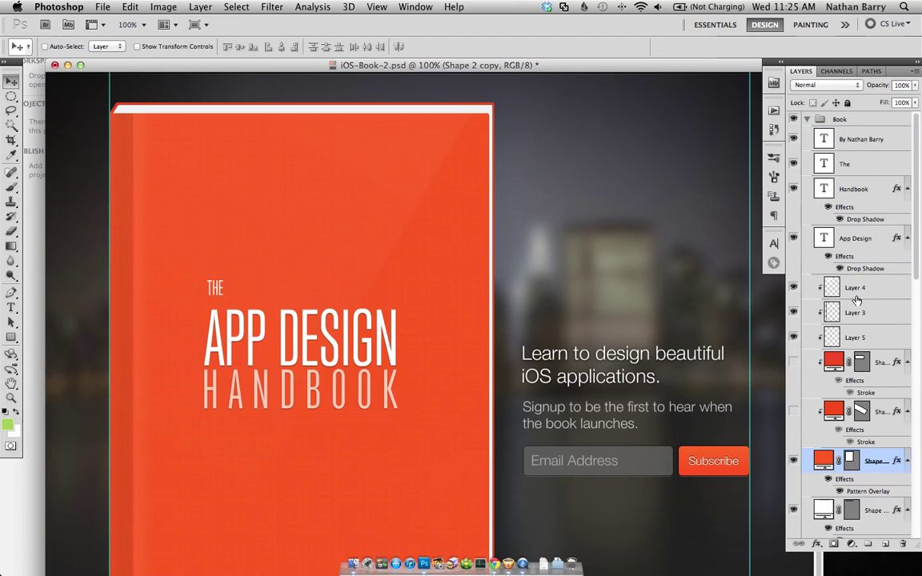
{"action": "left_click", "coordinate": [807, 119]}
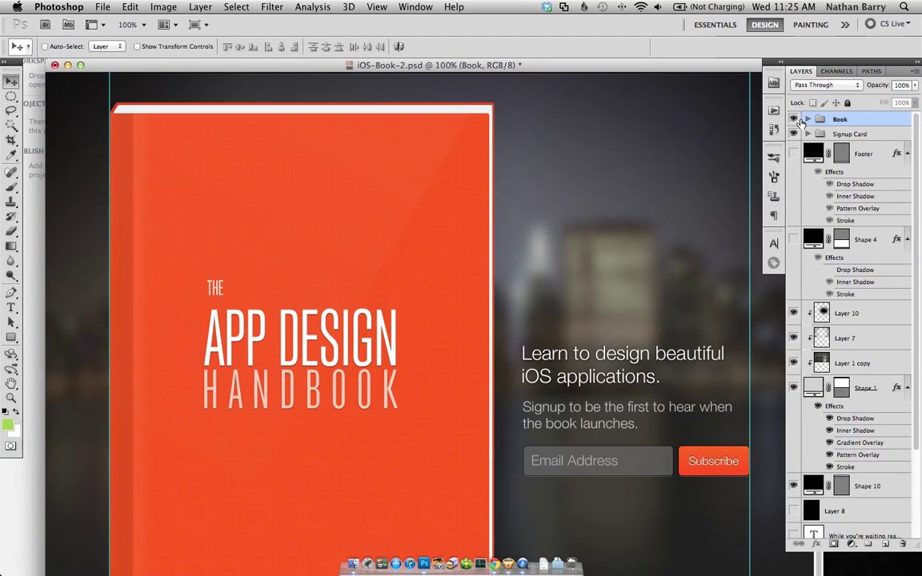
{"action": "left_click", "coordinate": [794, 119]}
{"action": "left_click", "coordinate": [794, 119]}
{"action": "left_click_drag", "start_coordinate": [603, 273], "coordinate": [542, 140]}
{"action": "left_click", "coordinate": [794, 120]}
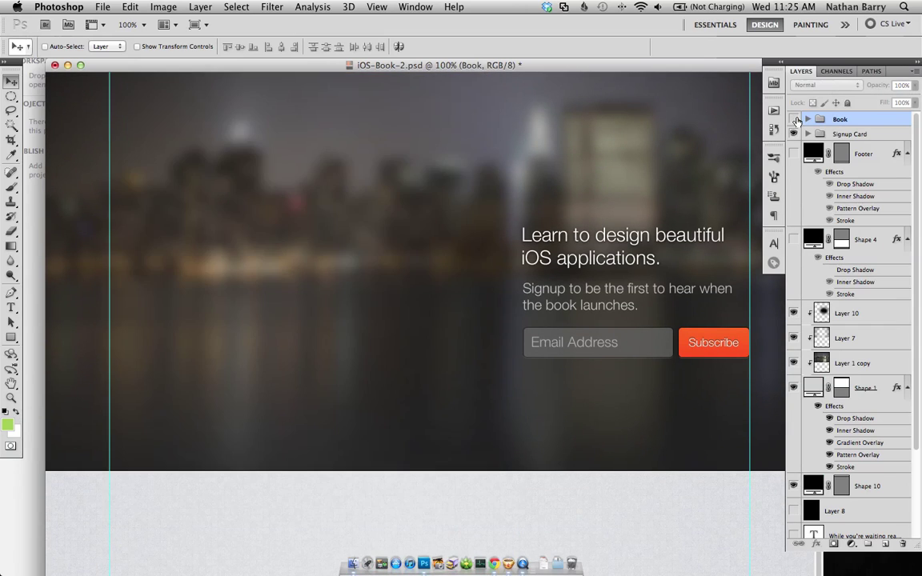
{"action": "left_click", "coordinate": [794, 120]}
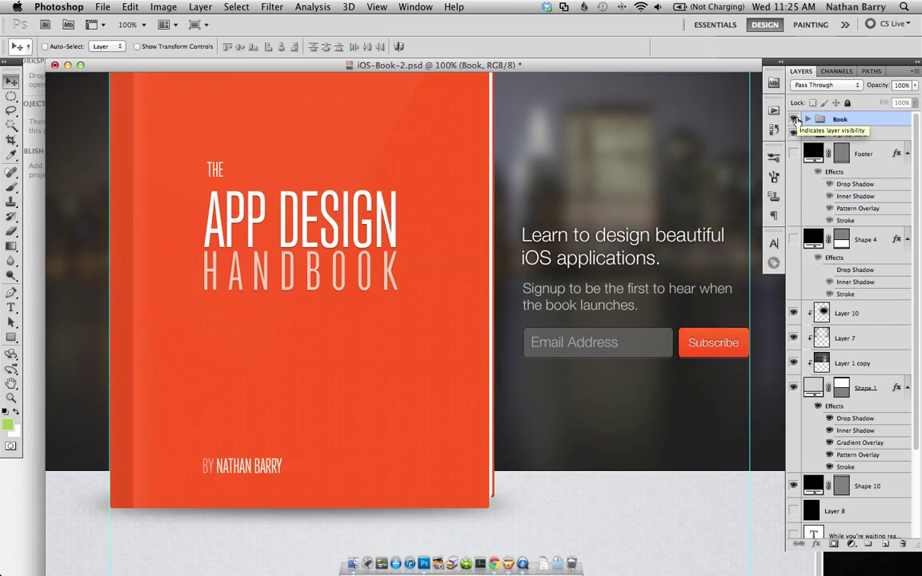
Use DevRocket Ui Snips to copy the Book group into Untitled-1, then return to iOS-Book-2.
{"action": "left_click", "coordinate": [773, 265]}
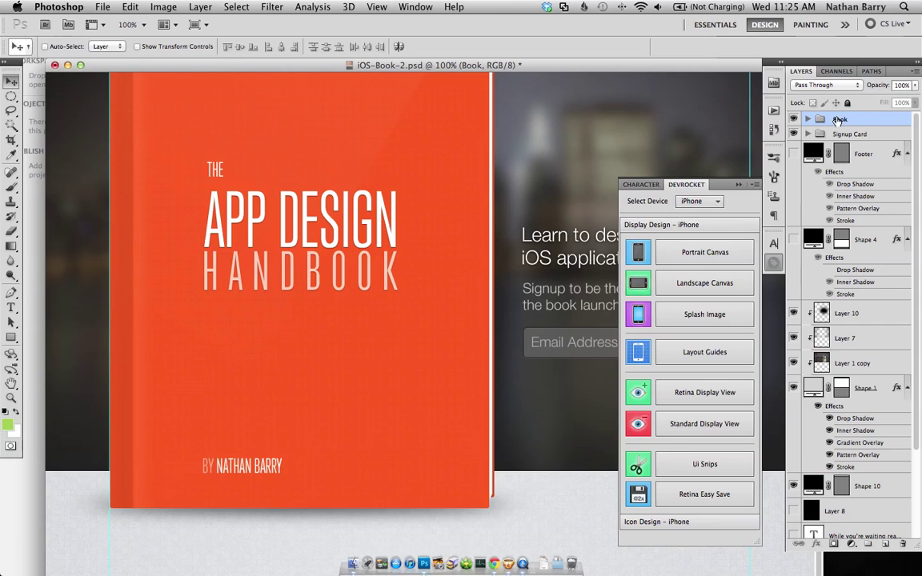
{"action": "left_click", "coordinate": [704, 470]}
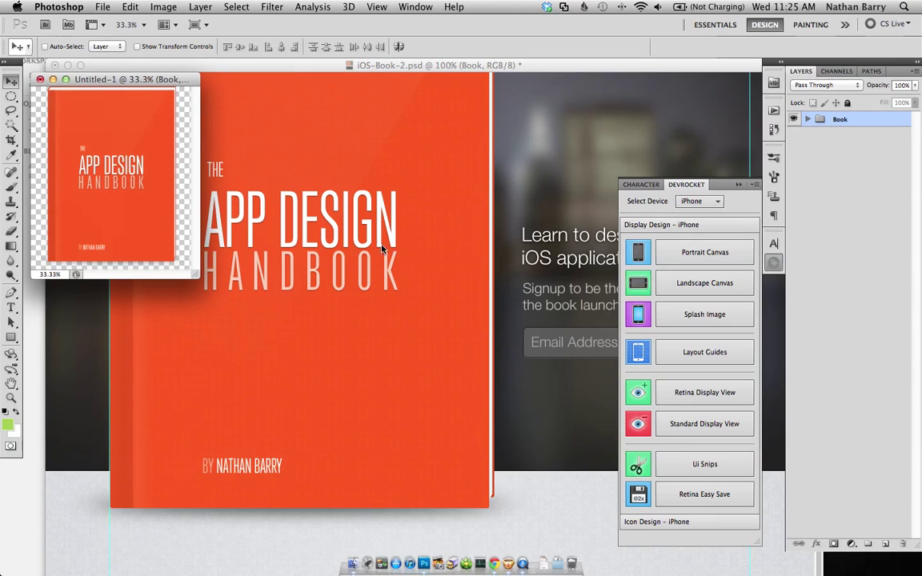
{"action": "left_click_drag", "start_coordinate": [123, 82], "coordinate": [157, 108]}
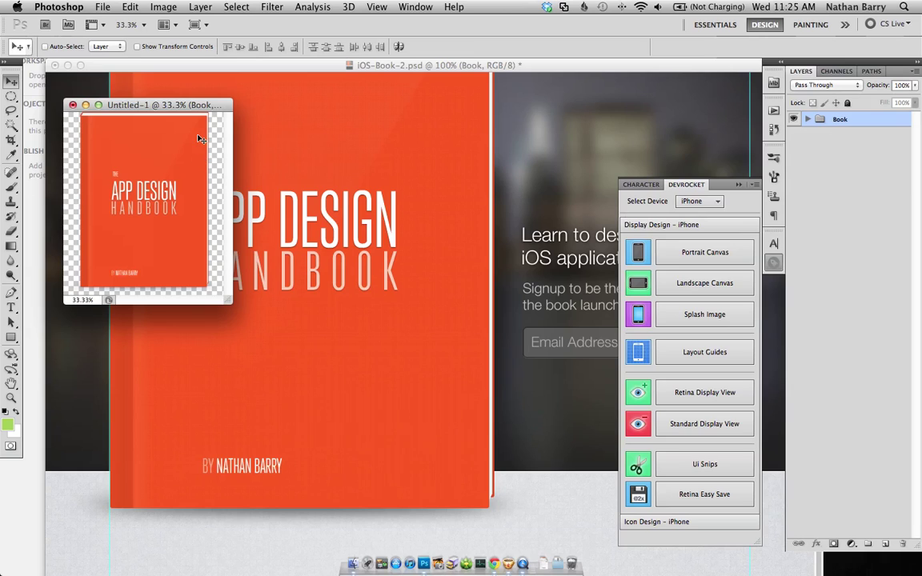
{"action": "left_click_drag", "start_coordinate": [187, 105], "coordinate": [149, 113]}
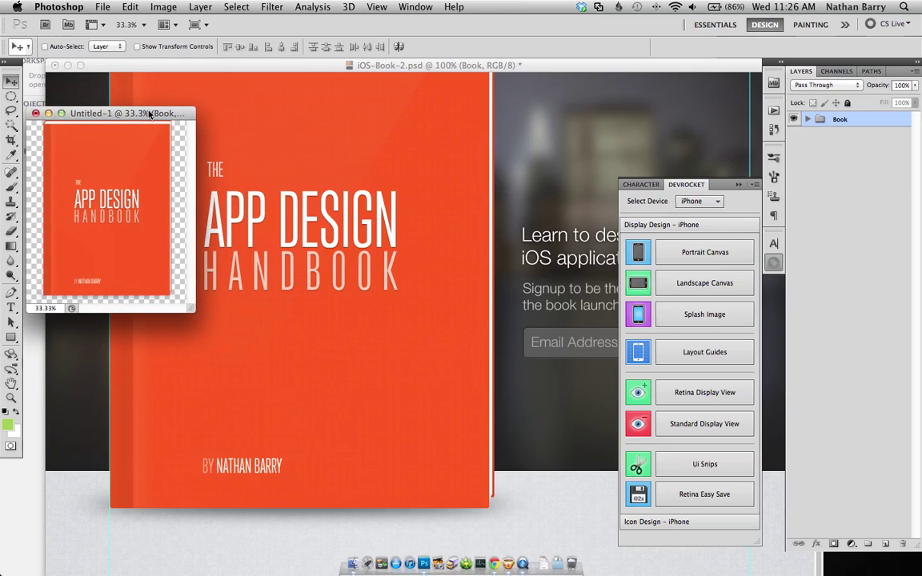
{"action": "left_click", "coordinate": [311, 73]}
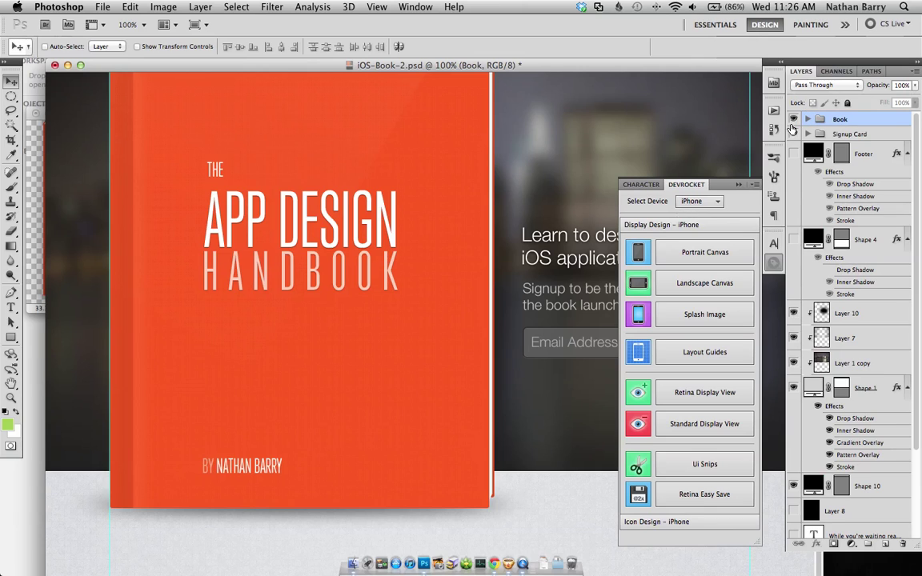
Duplicate the Book group and merge the copy into a single Book copy layer.
{"action": "left_click", "coordinate": [794, 121]}
{"action": "left_click", "coordinate": [793, 120]}
{"action": "left_click", "coordinate": [738, 185]}
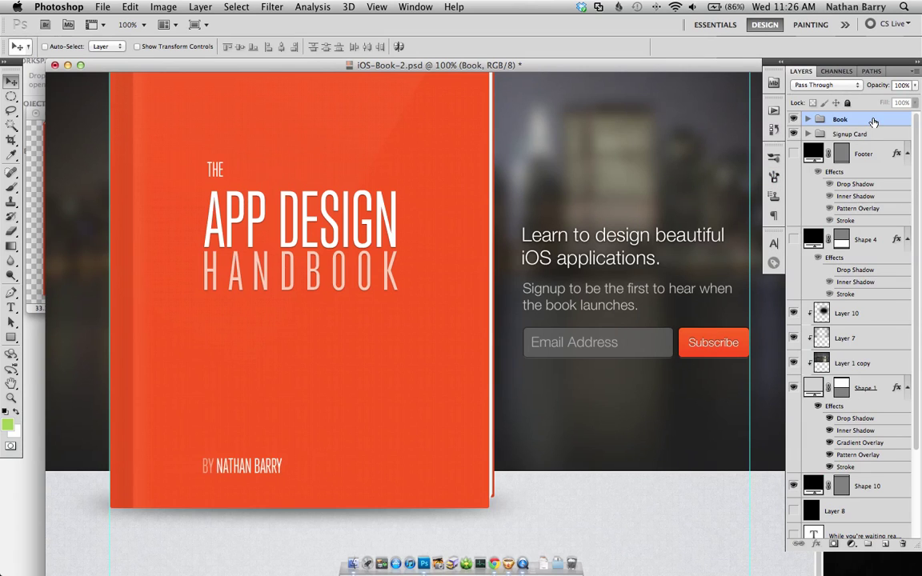
{"action": "left_click_drag", "start_coordinate": [870, 119], "coordinate": [888, 545]}
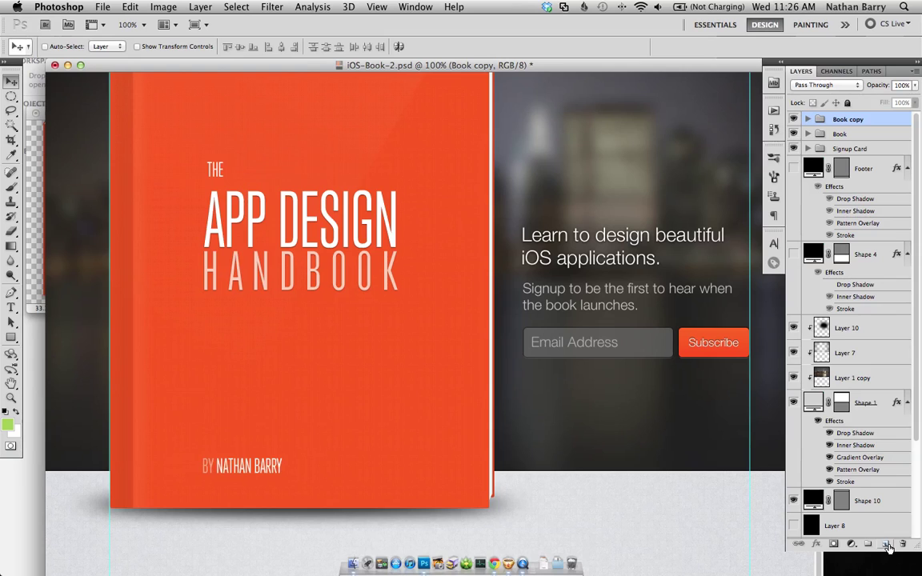
{"action": "key", "text": "super+e"}
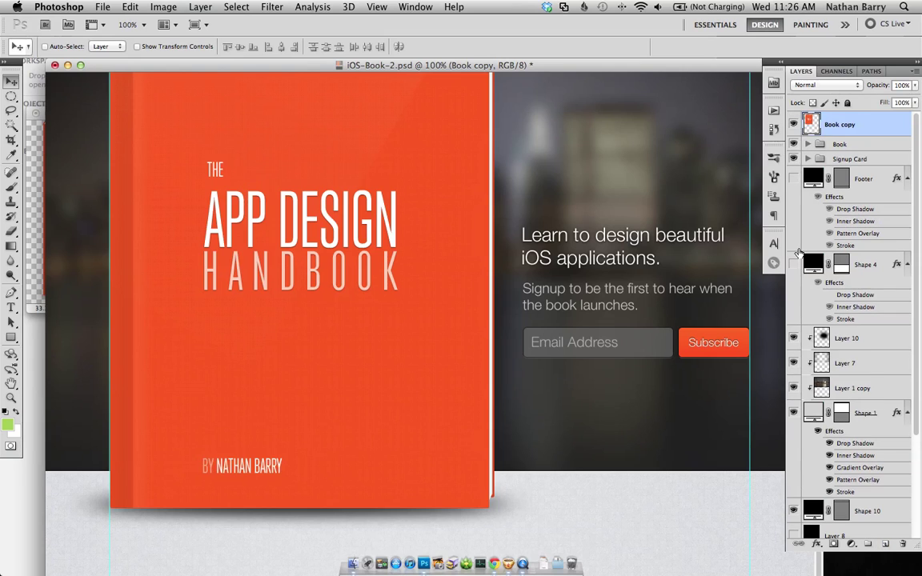
Copy the merged cover's pixels and paste them into a new 748×856 transparent document.
{"action": "left_click", "coordinate": [813, 124], "text": "super"}
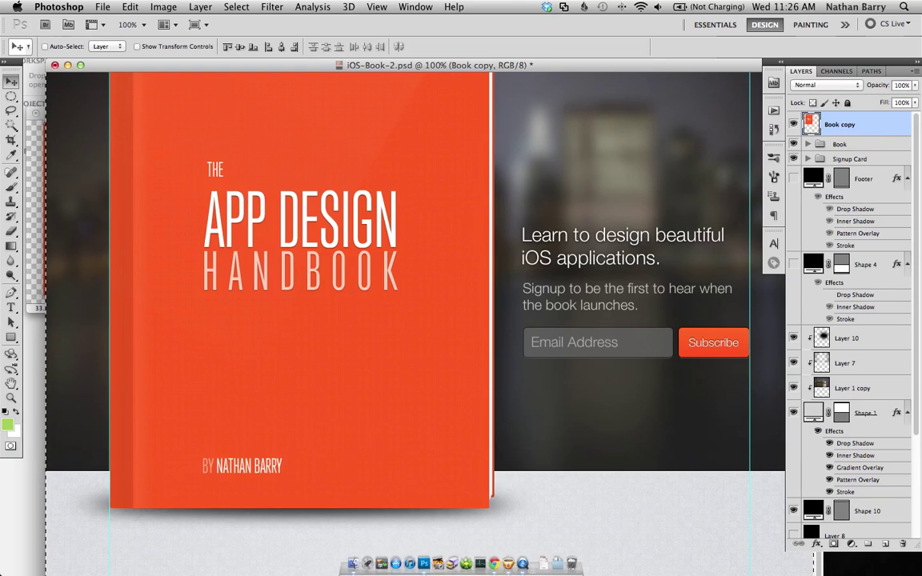
{"action": "left_click", "coordinate": [103, 6]}
{"action": "left_click", "coordinate": [108, 21]}
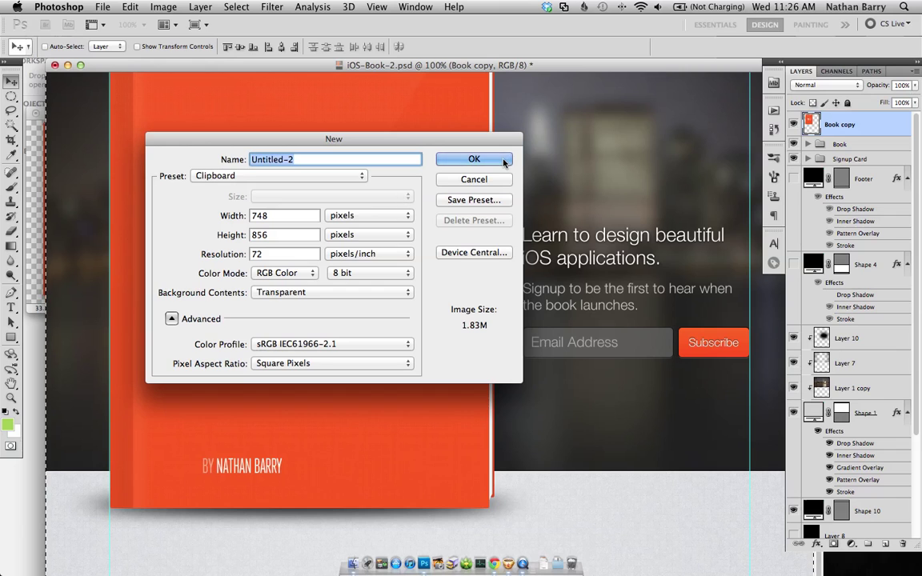
{"action": "left_click", "coordinate": [475, 159]}
{"action": "key", "text": "super+v"}
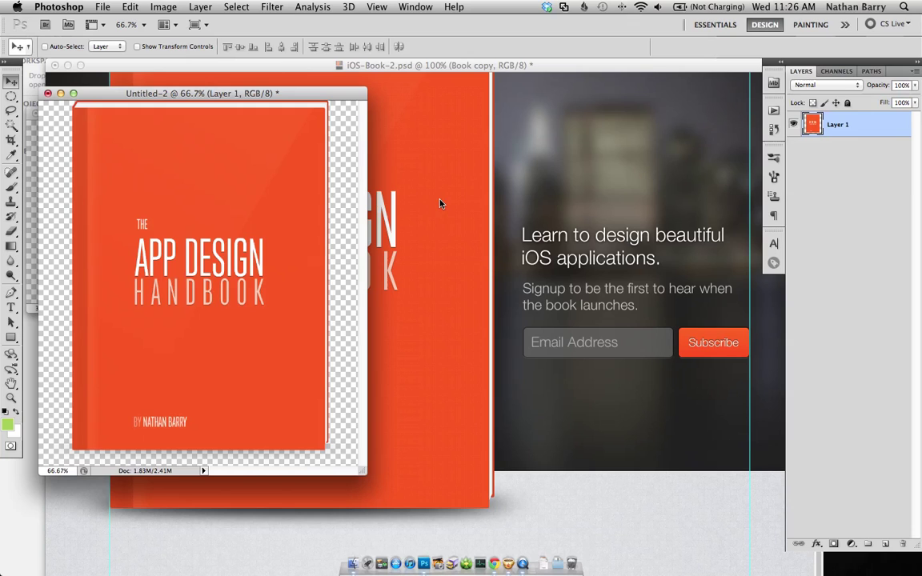
In Save for Web & Devices, set the cover's output format to PNG-24.
{"action": "left_click", "coordinate": [103, 6]}
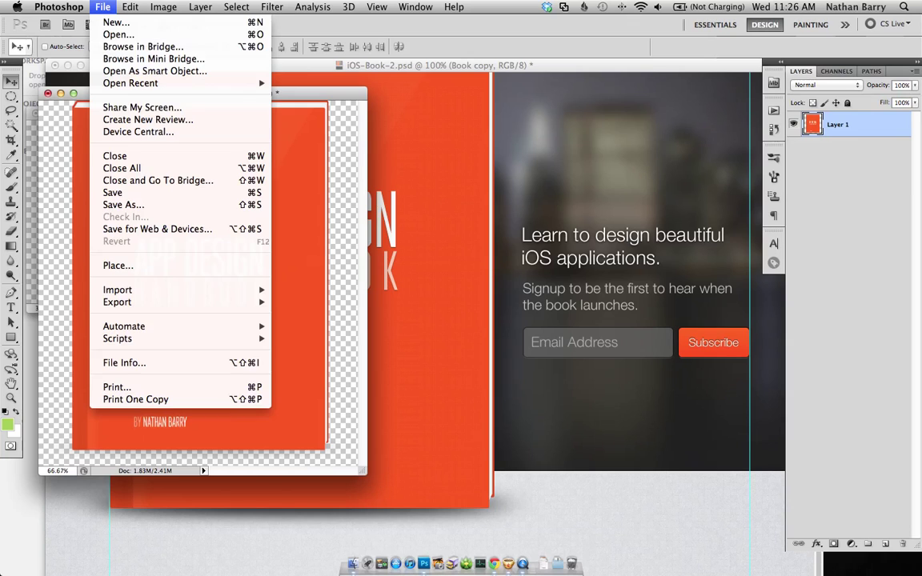
{"action": "mouse_move", "coordinate": [237, 337]}
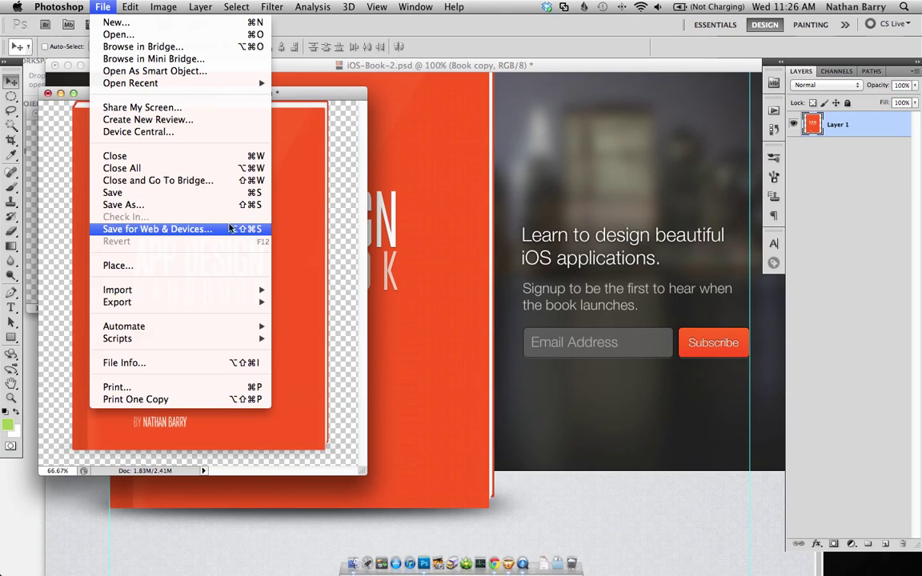
{"action": "left_click", "coordinate": [370, 294]}
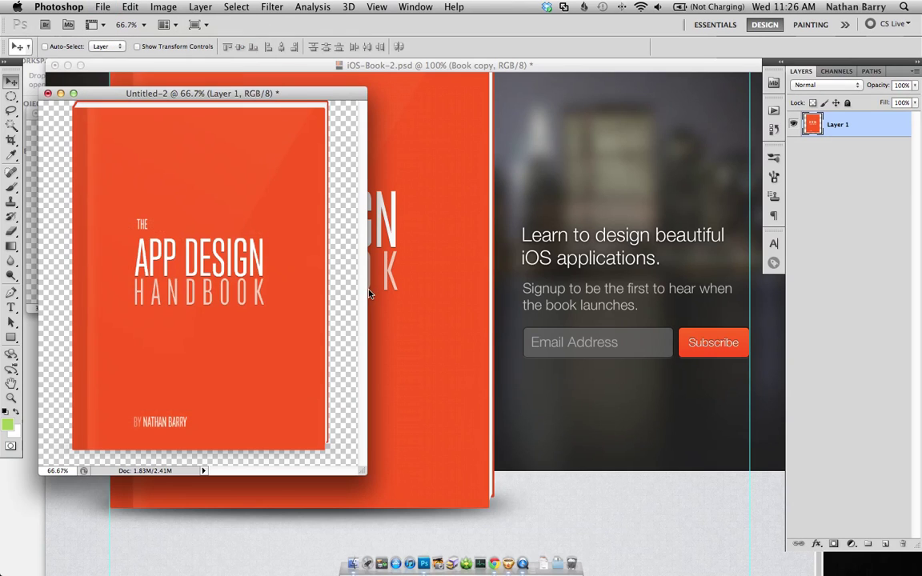
{"action": "key", "text": "super+alt+shift+s"}
{"action": "left_click_drag", "start_coordinate": [580, 88], "coordinate": [559, 77]}
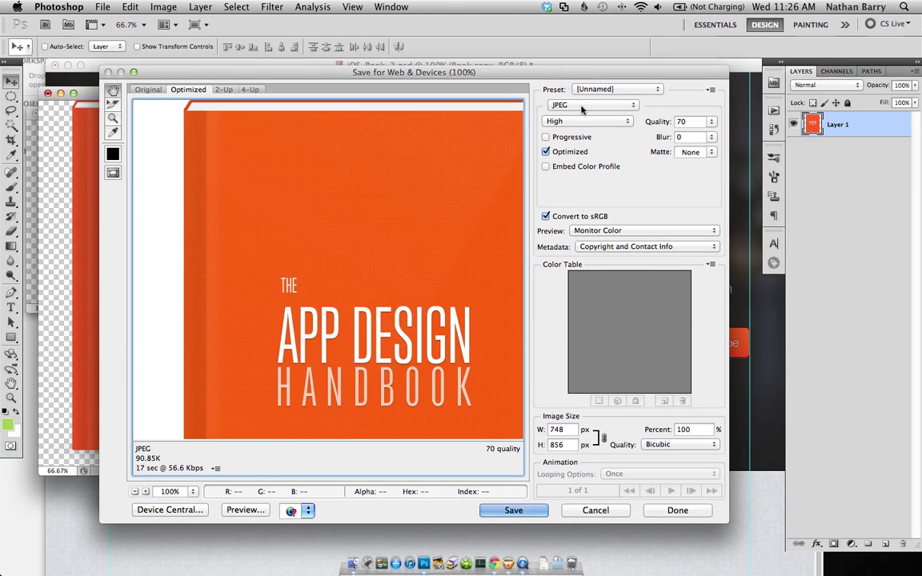
{"action": "left_click", "coordinate": [581, 106]}
{"action": "left_click", "coordinate": [579, 128]}
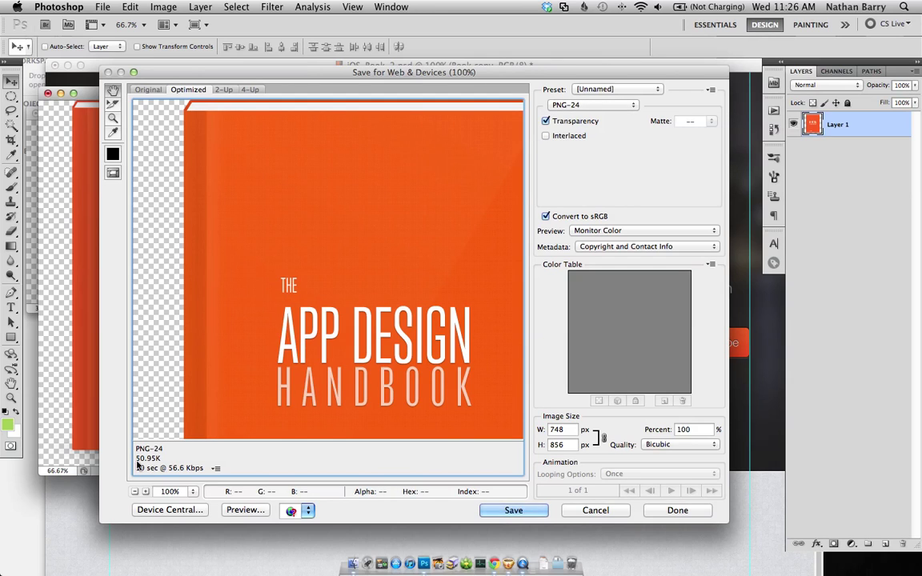
{"action": "scroll", "coordinate": [421, 354], "scroll_direction": "down", "scroll_amount": 5}
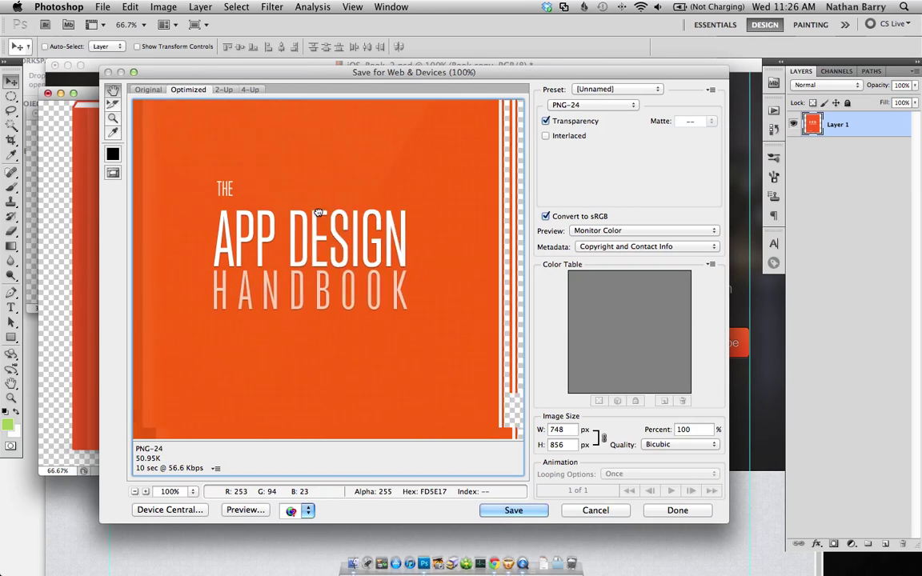
{"action": "scroll", "coordinate": [320, 352], "scroll_direction": "left", "scroll_amount": 1}
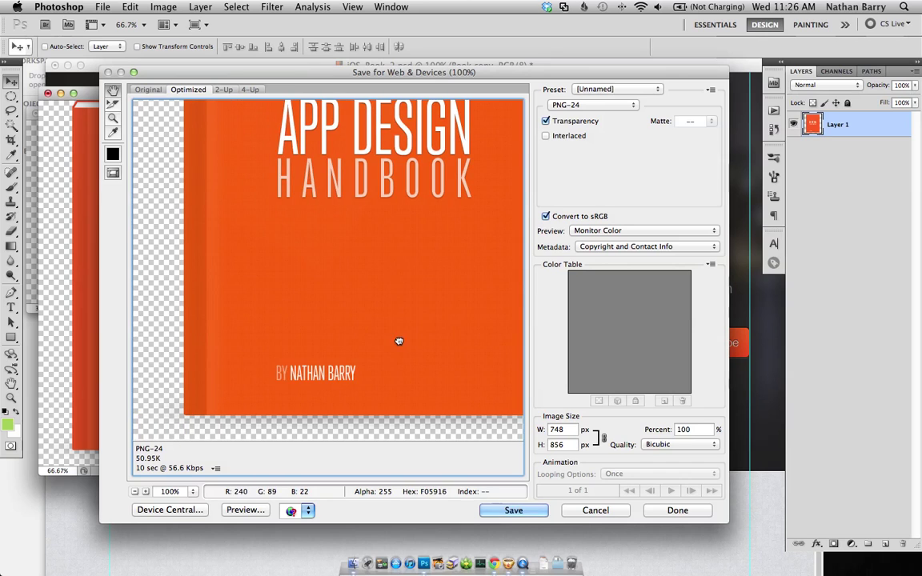
{"action": "scroll", "coordinate": [391, 251], "scroll_direction": "up", "scroll_amount": 6}
{"action": "scroll", "coordinate": [363, 365], "scroll_direction": "right", "scroll_amount": 1}
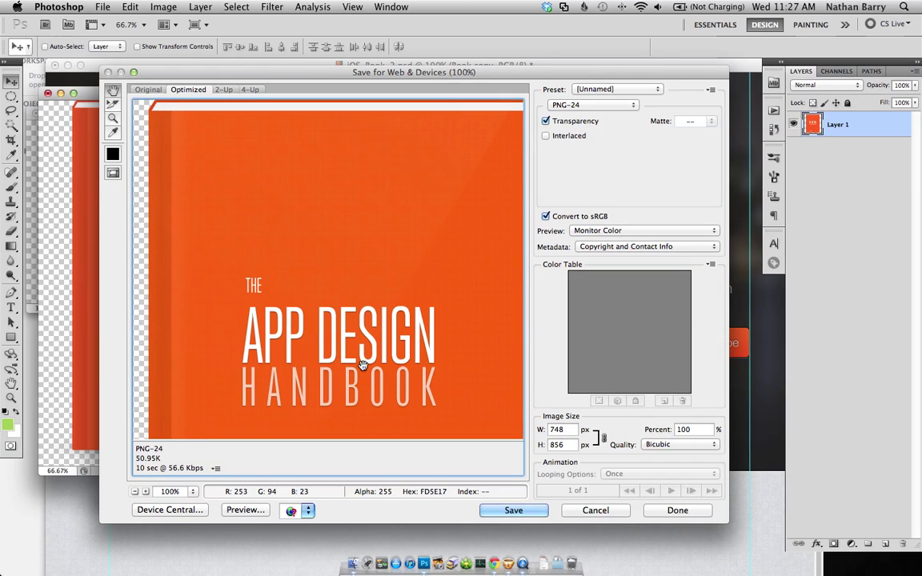
Browse to Presentations > iOS Book > landing page folder and create a new 'img' folder.
{"action": "left_click", "coordinate": [525, 511]}
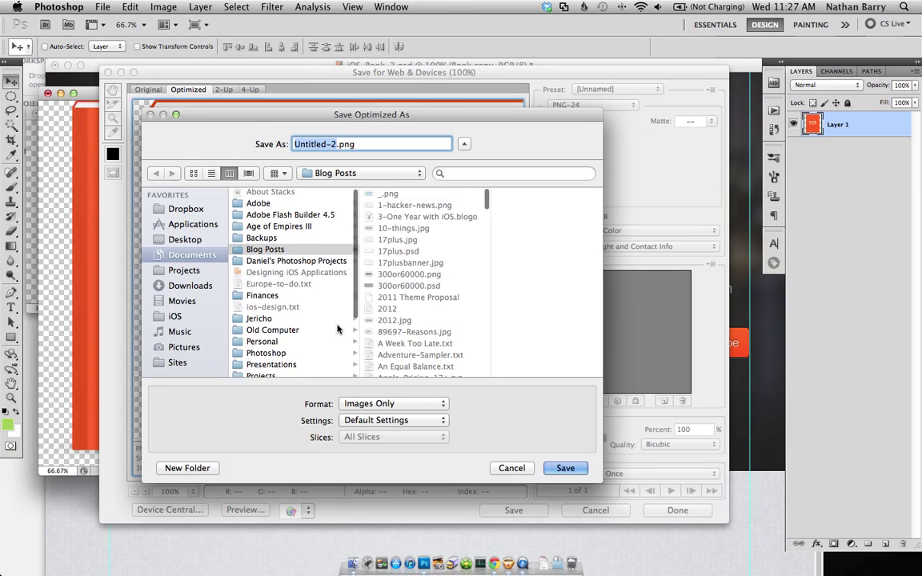
{"action": "scroll", "coordinate": [318, 300], "scroll_direction": "down", "scroll_amount": 4}
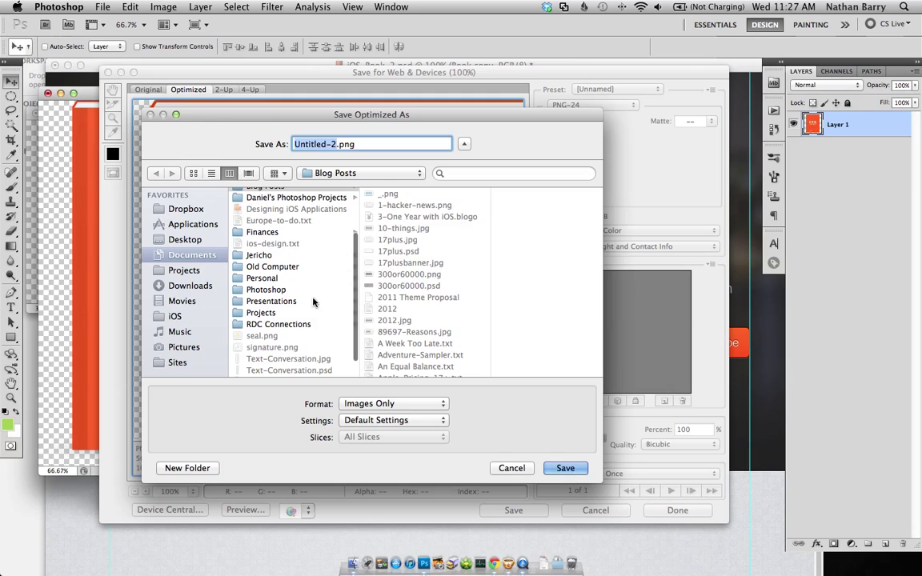
{"action": "left_click", "coordinate": [314, 301]}
{"action": "left_click", "coordinate": [432, 332]}
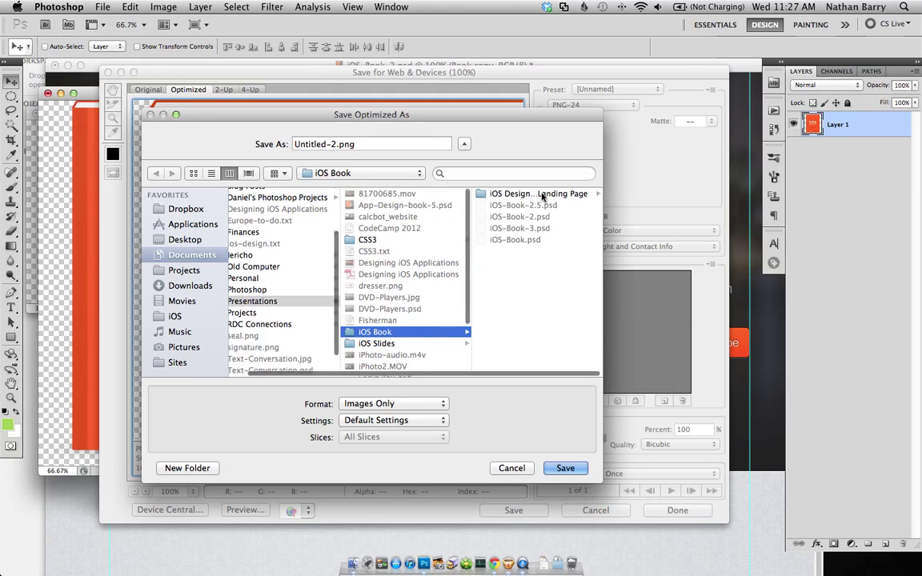
{"action": "left_click", "coordinate": [521, 194]}
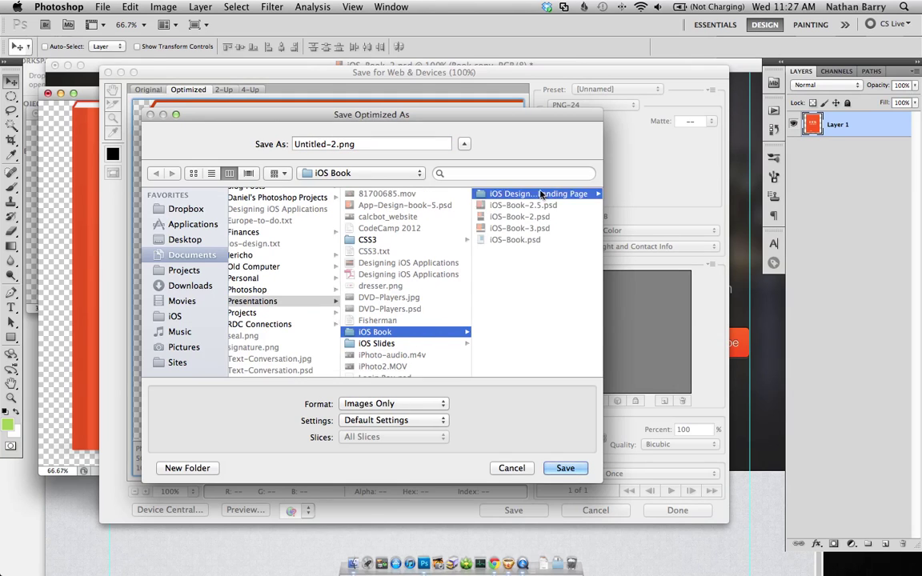
{"action": "left_click", "coordinate": [198, 469]}
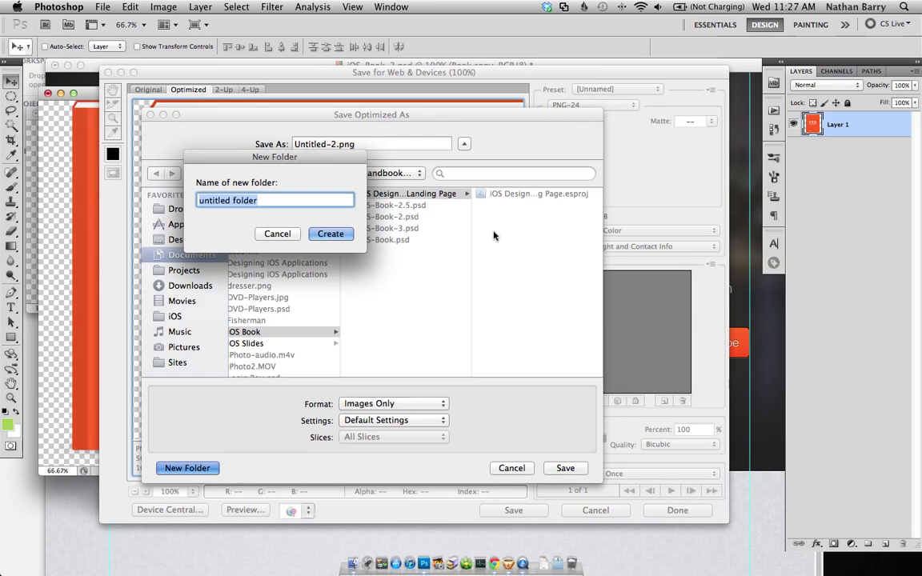
{"action": "type", "text": "img"}
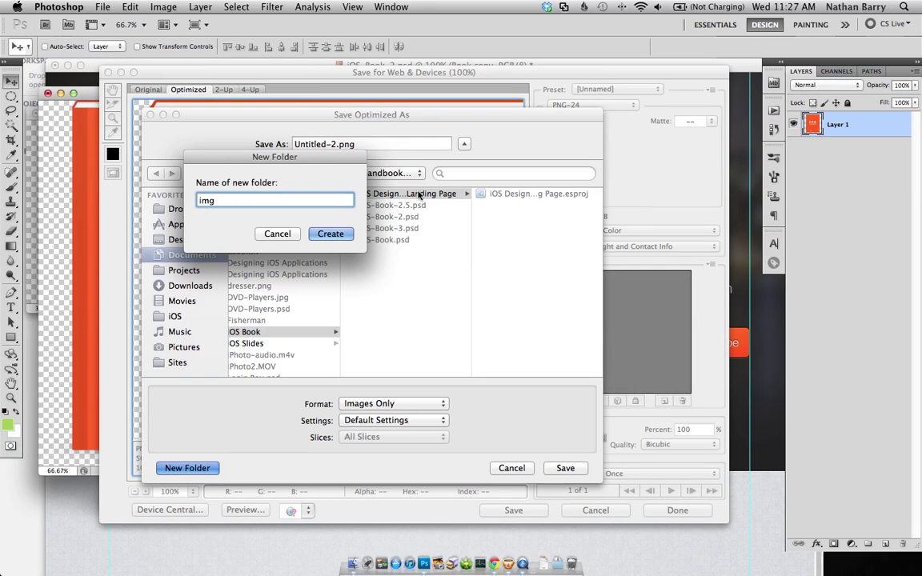
{"action": "key", "text": "Return"}
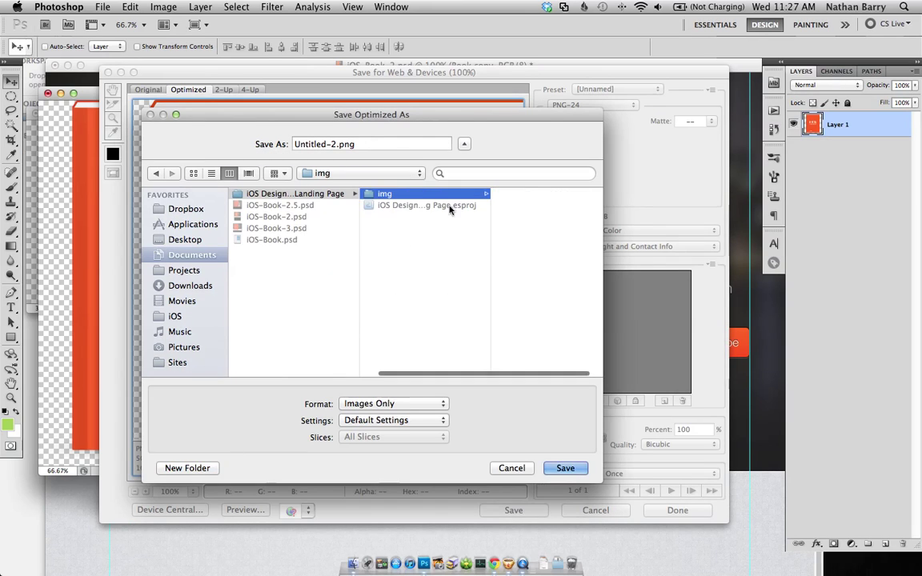
Name the file 'ios-book' and save the PNG into the img folder.
{"action": "key", "text": "Tab"}
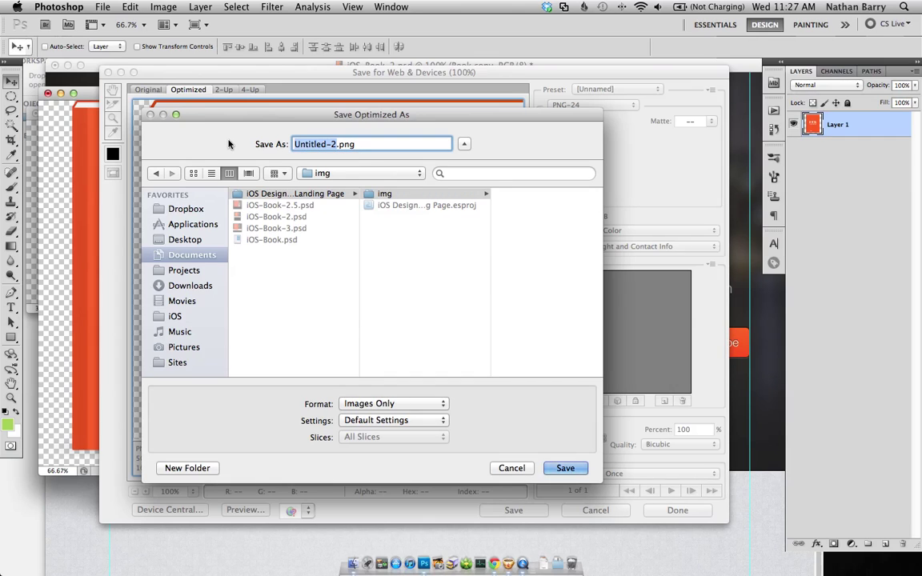
{"action": "type", "text": "ios-book"}
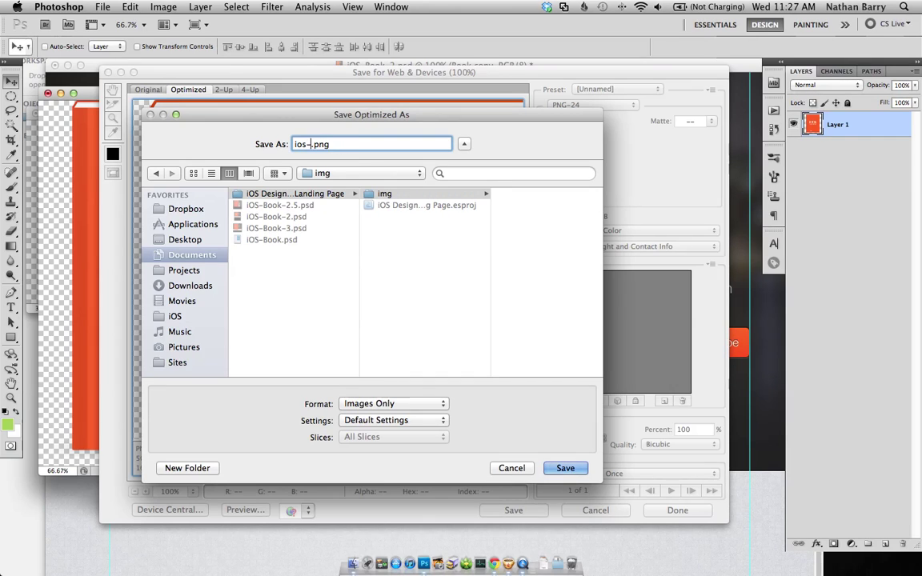
{"action": "left_click", "coordinate": [565, 469]}
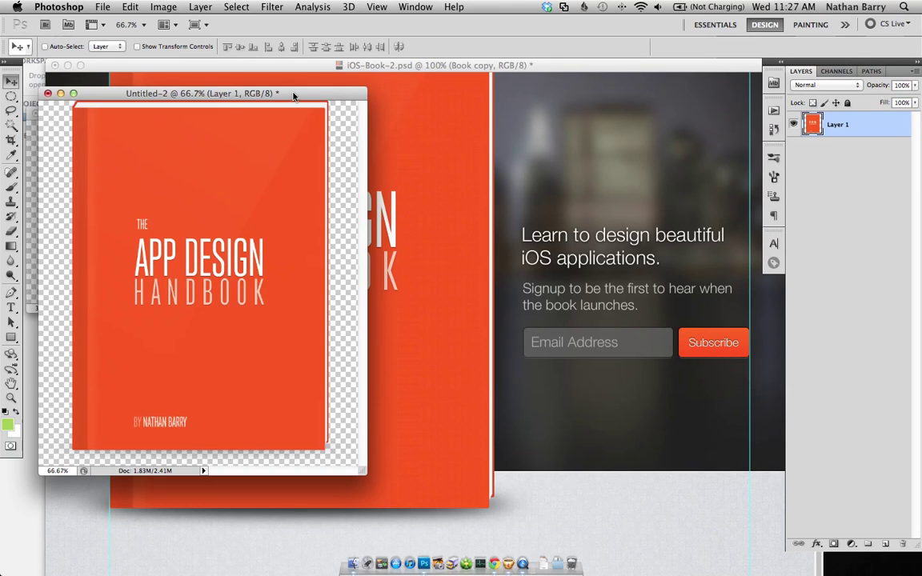
Close Untitled-2 and Untitled-1 with Don't Save, then delete the Book copy layer.
{"action": "left_click_drag", "start_coordinate": [293, 96], "coordinate": [282, 104]}
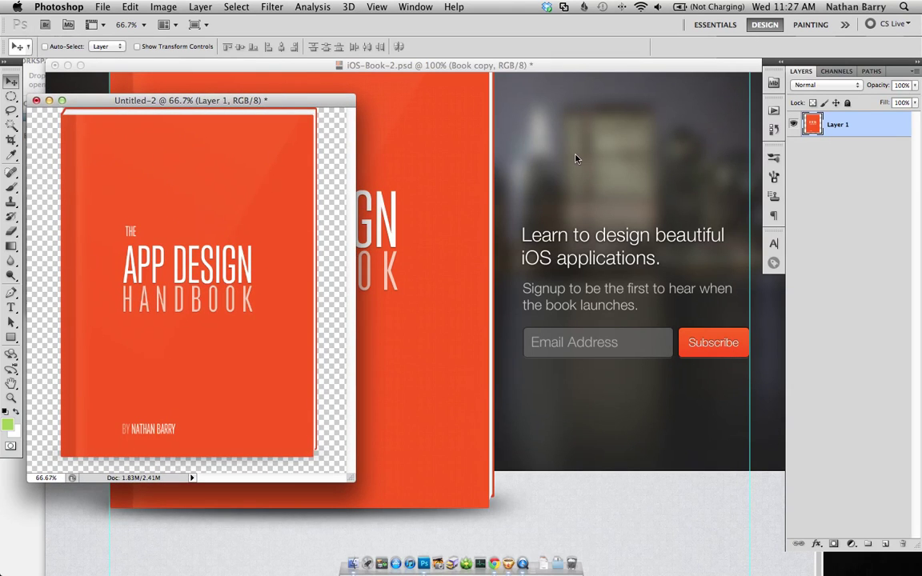
{"action": "left_click", "coordinate": [36, 100]}
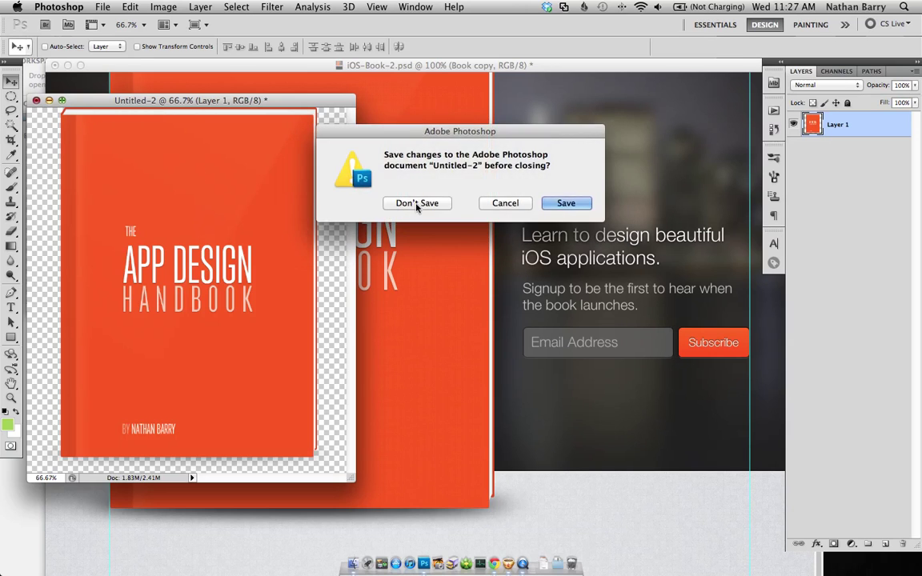
{"action": "left_click", "coordinate": [416, 204]}
{"action": "left_click", "coordinate": [37, 118]}
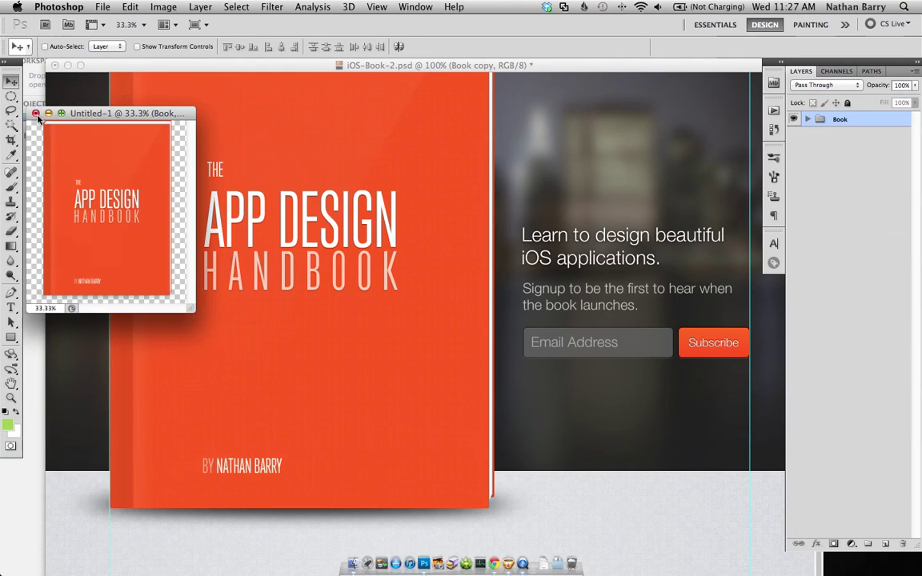
{"action": "left_click", "coordinate": [36, 114]}
{"action": "left_click", "coordinate": [418, 204]}
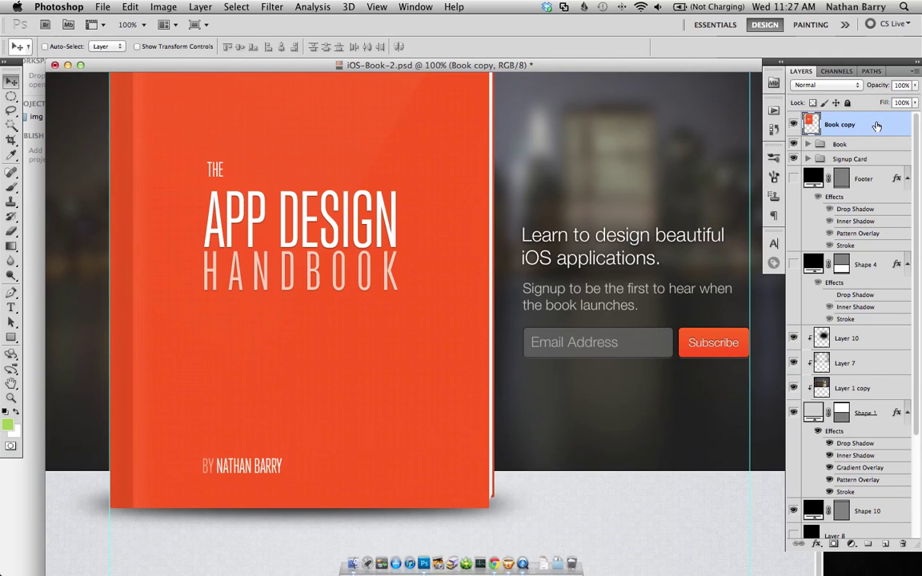
{"action": "key", "text": "BackSpace"}
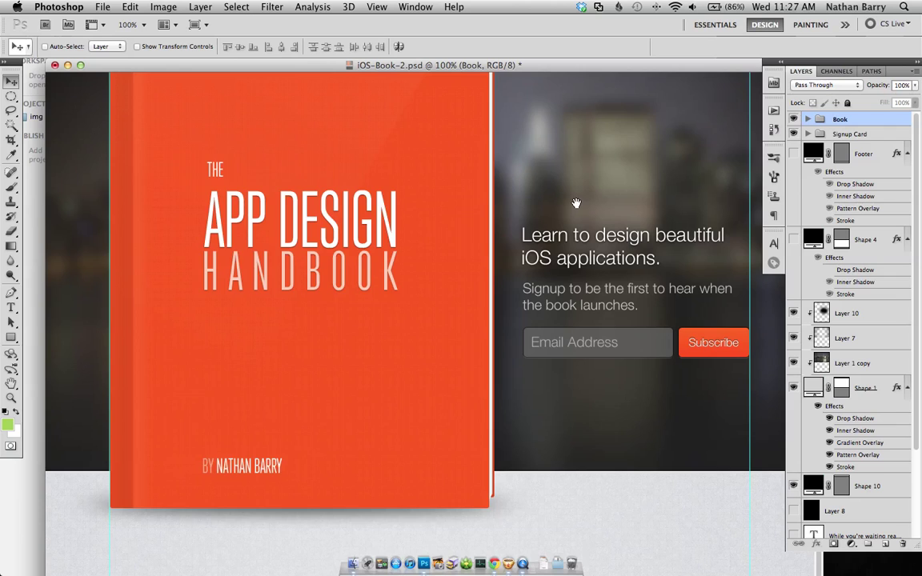
{"action": "left_click_drag", "start_coordinate": [574, 203], "coordinate": [575, 280]}
Switch to full-screen mode and zoom out one step to see the whole page.
{"action": "key", "text": "f"}
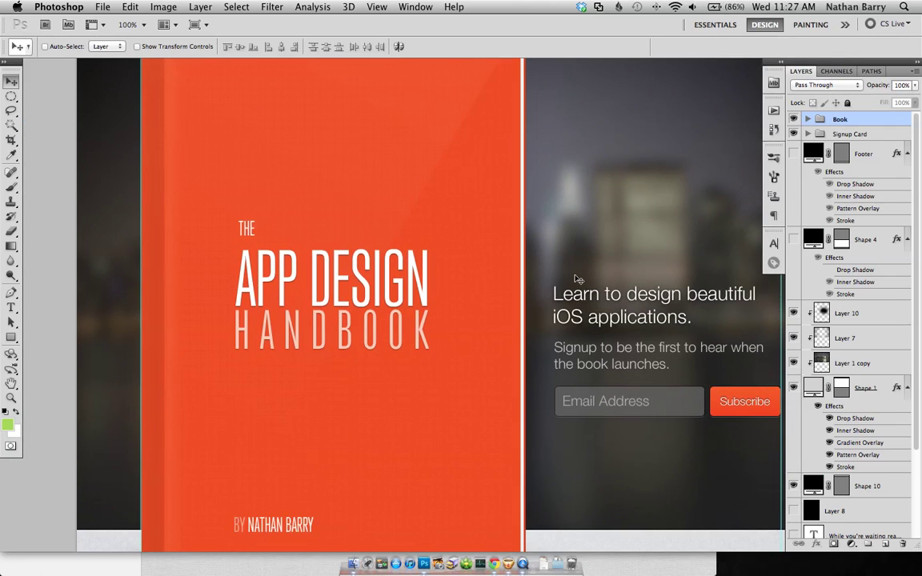
{"action": "key", "text": "Tab"}
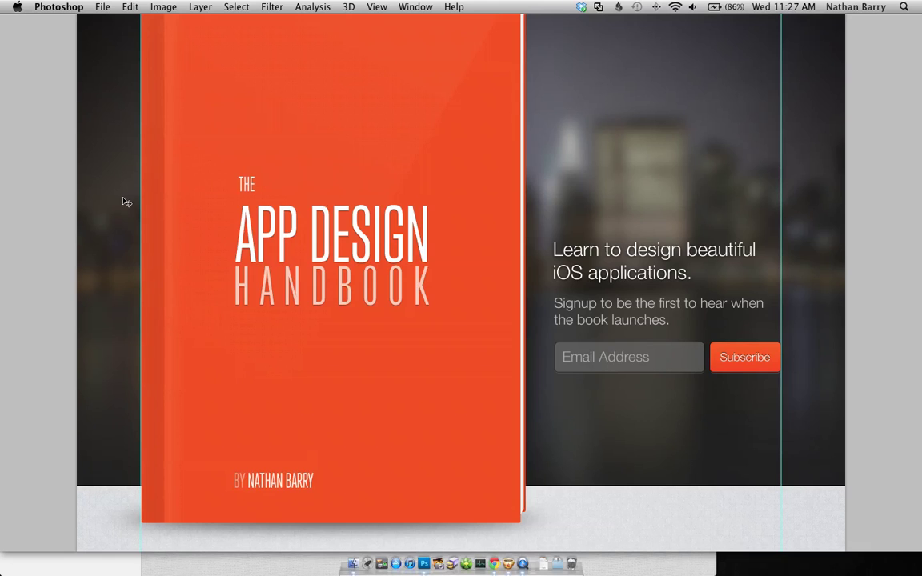
{"action": "key", "text": "super+minus"}
{"action": "key", "text": "Tab"}
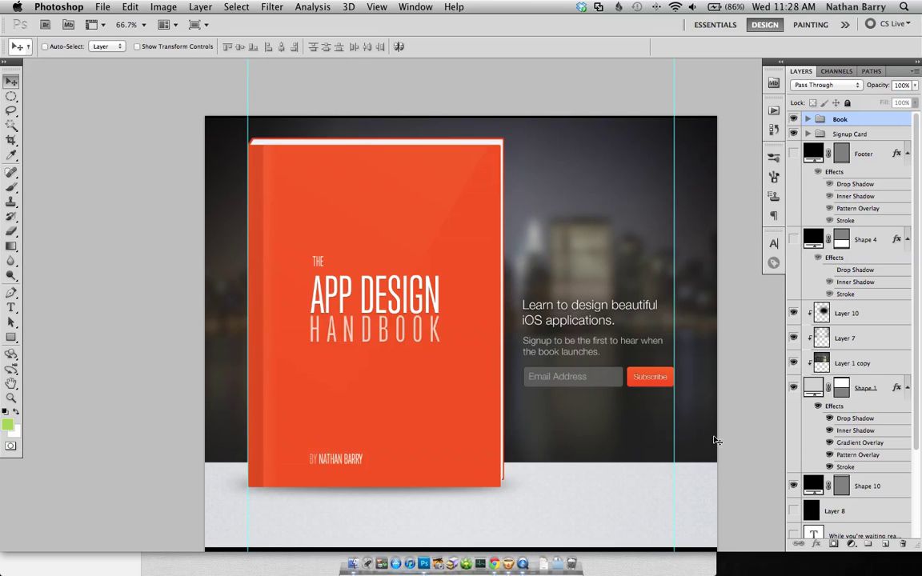
Select Layer 1 copy, the blurred city layer, and check its full extent with Free Transform.
{"action": "left_click", "coordinate": [601, 269], "text": "super"}
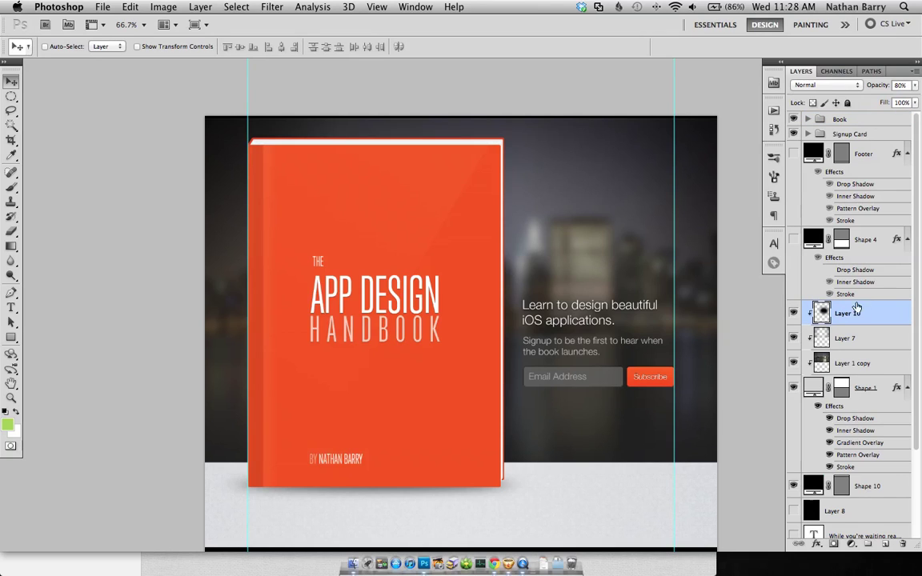
{"action": "left_click", "coordinate": [867, 366]}
{"action": "key", "text": "super+t"}
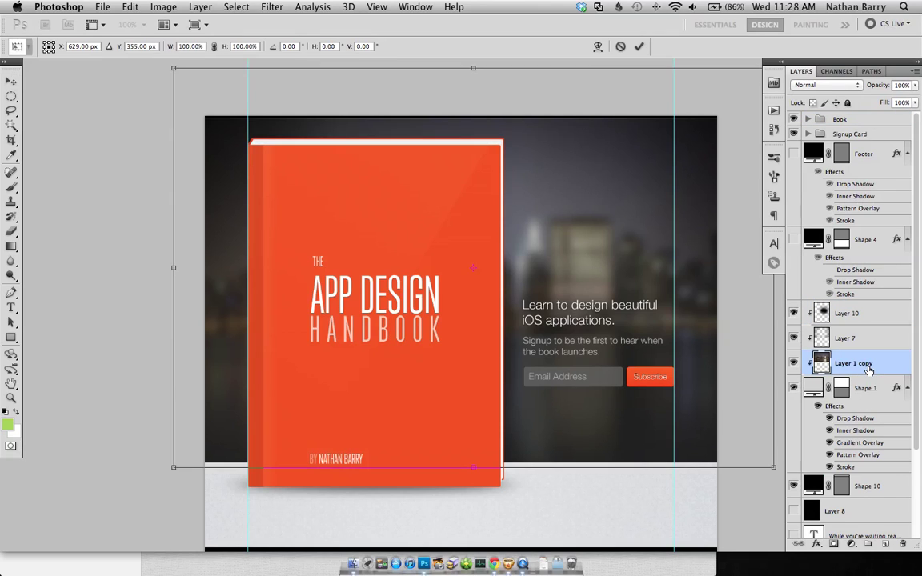
{"action": "scroll", "coordinate": [712, 371], "scroll_direction": "down", "scroll_amount": 3}
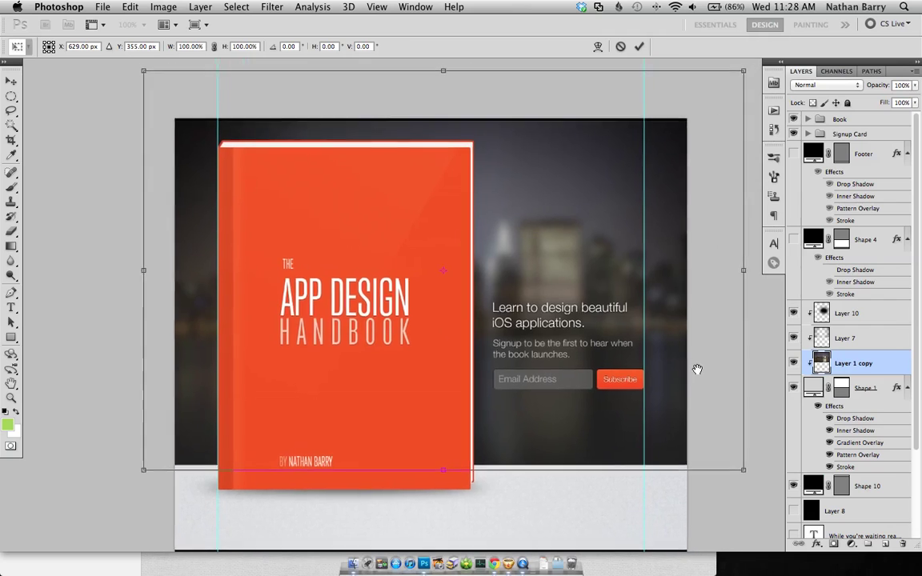
{"action": "left_click_drag", "start_coordinate": [696, 370], "coordinate": [201, 206]}
{"action": "left_click_drag", "start_coordinate": [697, 490], "coordinate": [457, 353]}
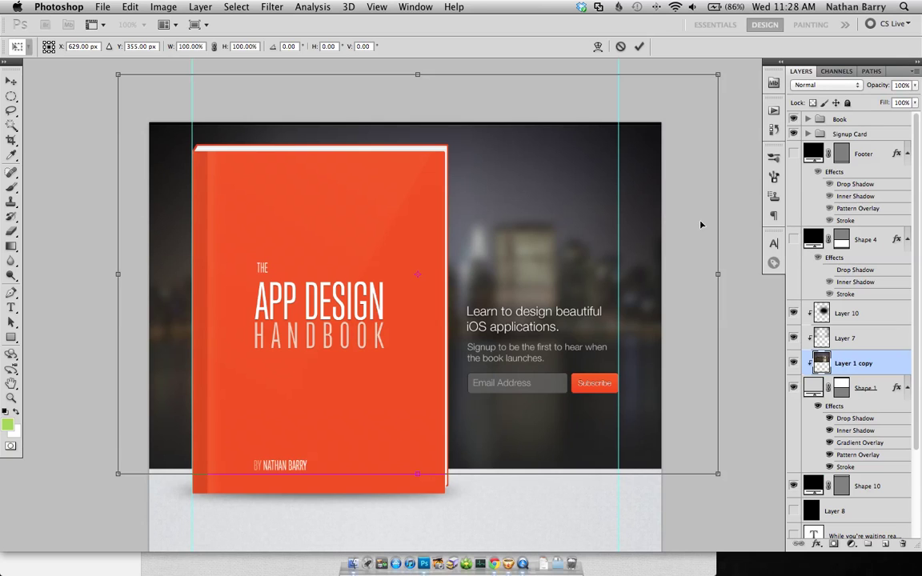
{"action": "key", "text": "Return"}
{"action": "scroll", "coordinate": [705, 226], "scroll_direction": "up", "scroll_amount": 4}
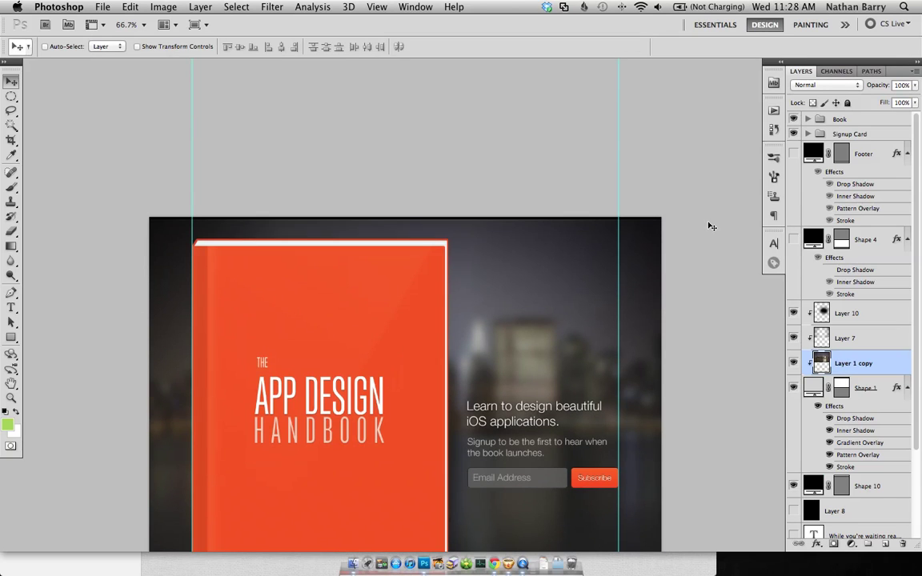
{"action": "scroll", "coordinate": [666, 353], "scroll_direction": "down", "scroll_amount": 2}
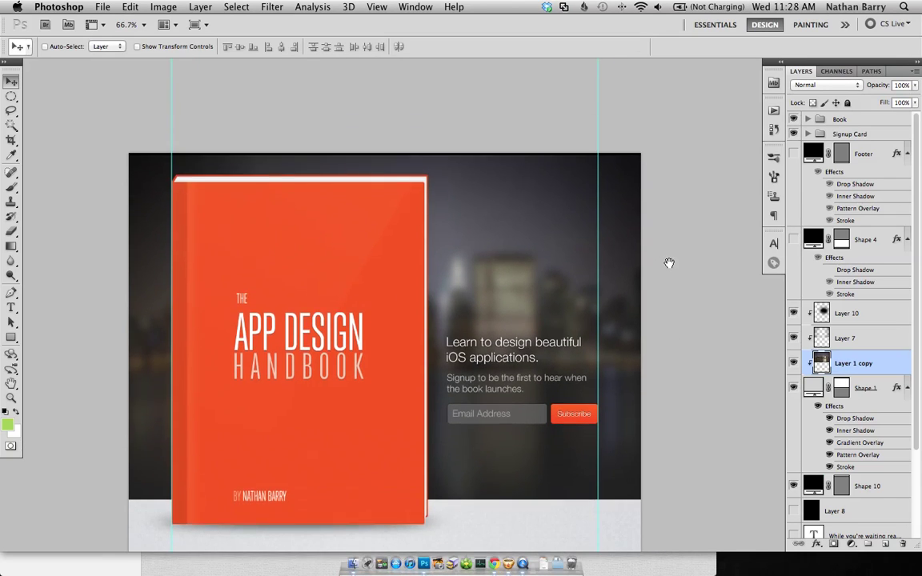
{"action": "left_click_drag", "start_coordinate": [708, 331], "coordinate": [725, 314]}
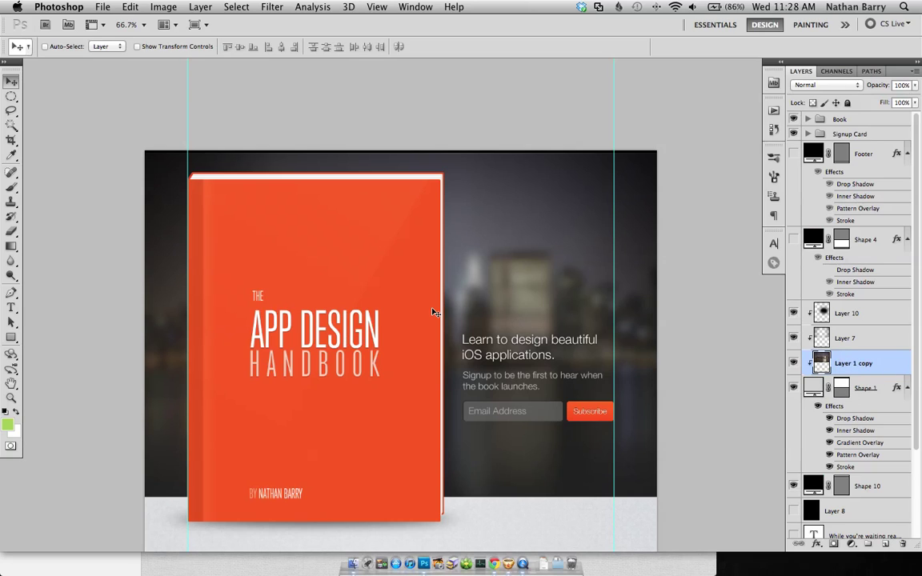
Create a transparent 3000 × 2000 px document and return to floating windows.
{"action": "key", "text": "super+n"}
{"action": "left_click_drag", "start_coordinate": [284, 214], "coordinate": [205, 226]}
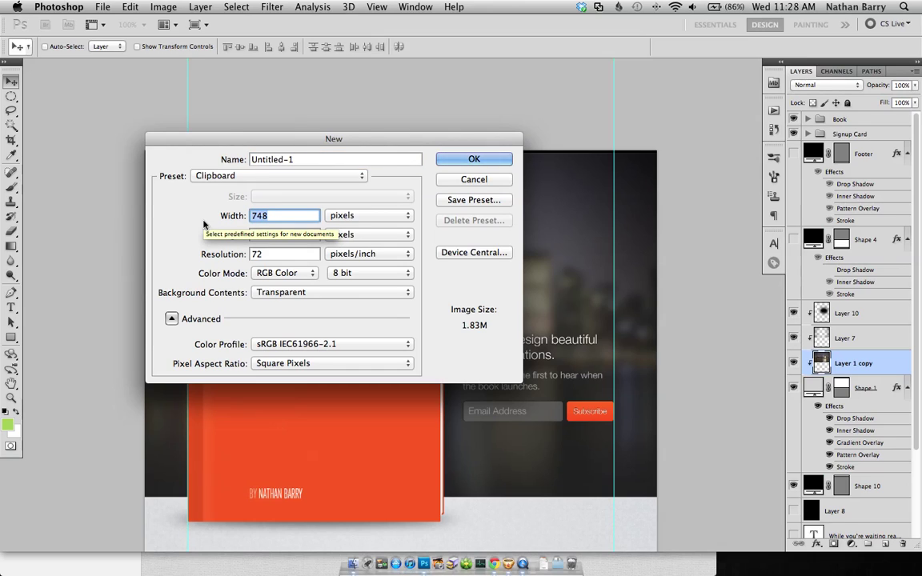
{"action": "type", "text": "3000"}
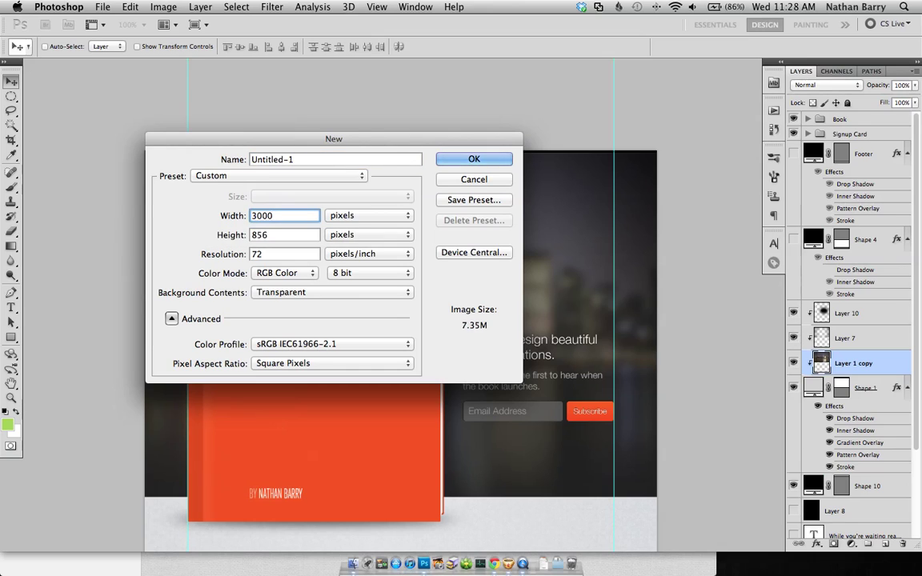
{"action": "key", "text": "Tab"}
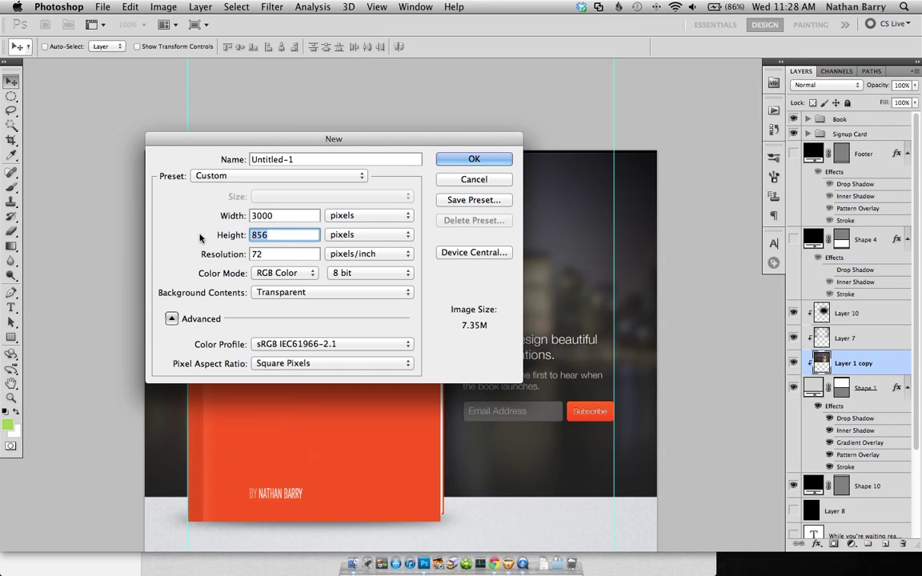
{"action": "type", "text": "2000"}
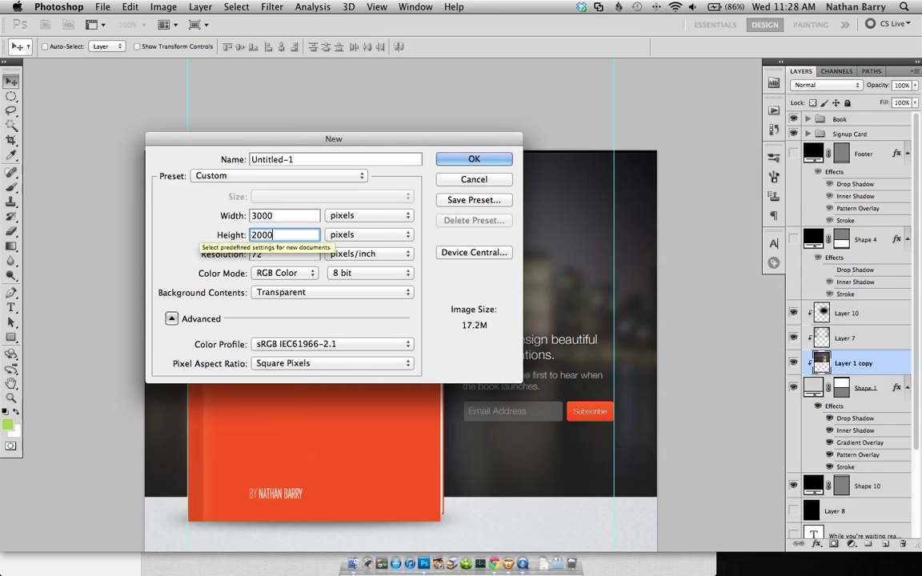
{"action": "key", "text": "Return"}
{"action": "key", "text": "f"}
{"action": "key", "text": "f"}
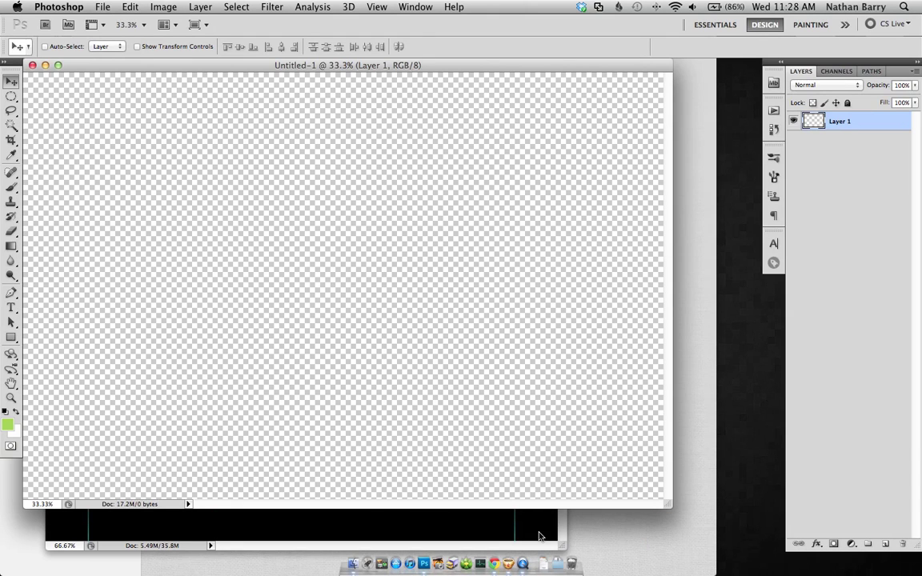
Select Layer 10, Layer 7 and Layer 1 copy and drag them into Untitled-1.
{"action": "left_click", "coordinate": [538, 537]}
{"action": "left_click_drag", "start_coordinate": [516, 74], "coordinate": [665, 261]}
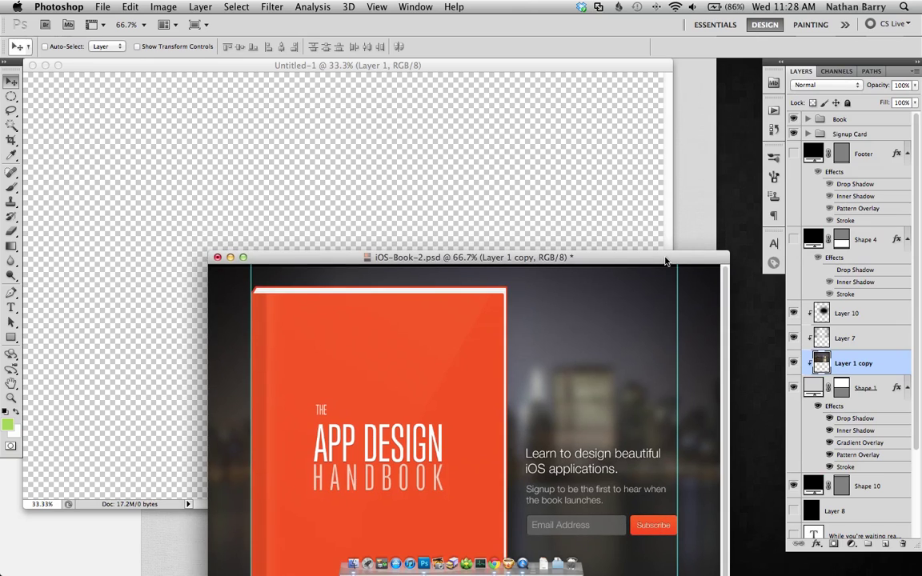
{"action": "left_click", "coordinate": [855, 320], "text": "shift"}
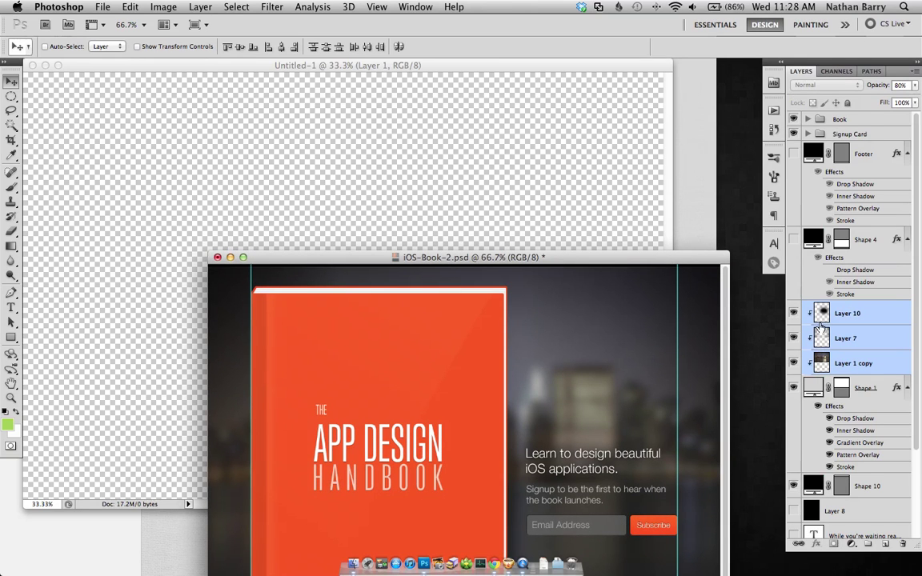
{"action": "left_click_drag", "start_coordinate": [675, 264], "coordinate": [645, 165]}
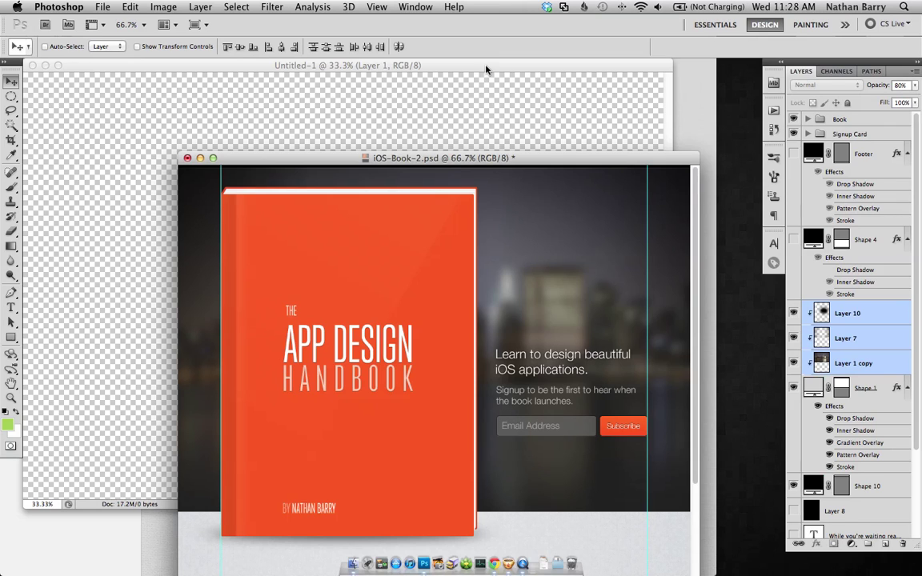
{"action": "left_click_drag", "start_coordinate": [886, 322], "coordinate": [356, 128]}
{"action": "left_click_drag", "start_coordinate": [464, 63], "coordinate": [451, 273]}
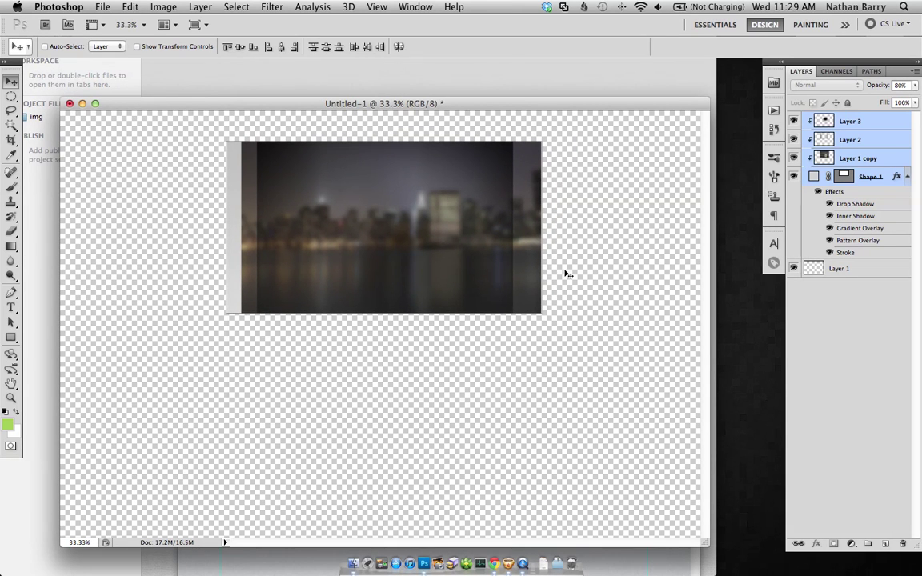
{"action": "key", "text": "super+plus"}
{"action": "left_click_drag", "start_coordinate": [551, 221], "coordinate": [551, 309]}
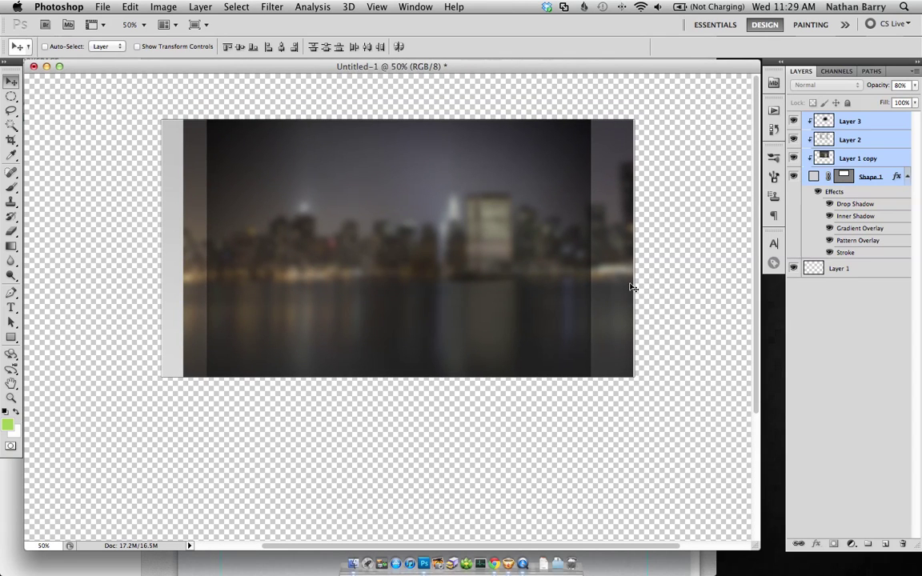
Crop Untitled-1 tightly around the blurred city image and enlarge its window.
{"action": "key", "text": "c"}
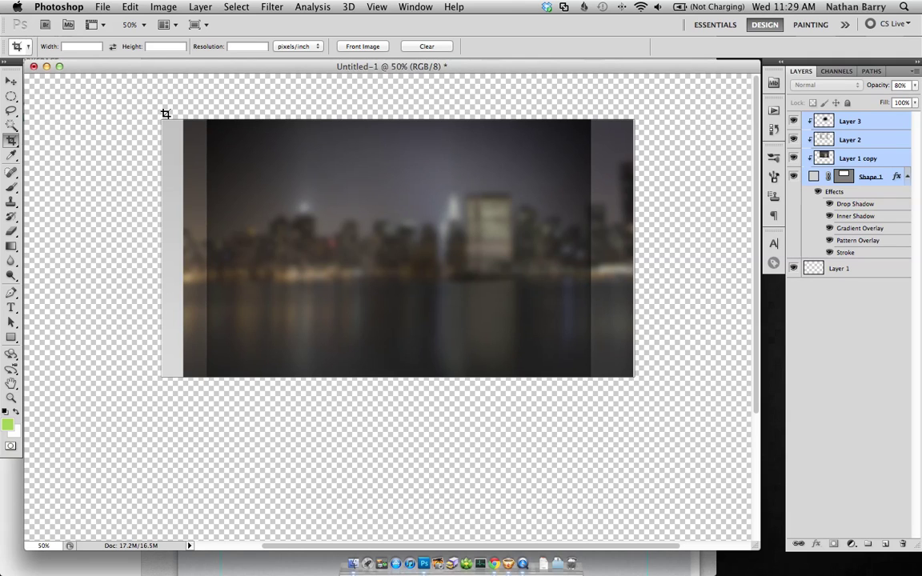
{"action": "left_click_drag", "start_coordinate": [162, 120], "coordinate": [632, 376]}
{"action": "key", "text": "Return"}
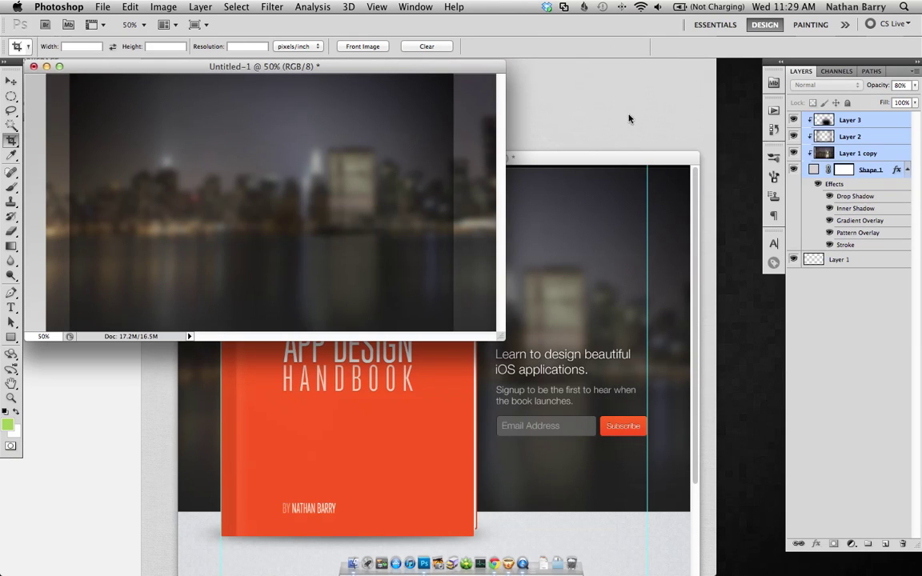
{"action": "left_click_drag", "start_coordinate": [499, 336], "coordinate": [670, 477]}
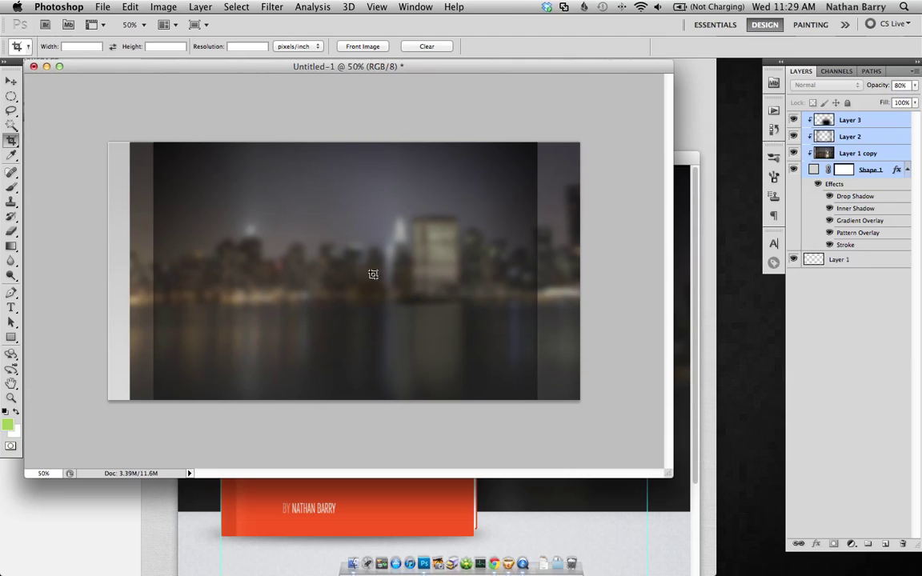
Align the Layer 1 copy city layer to the full canvas.
{"action": "key", "text": "v"}
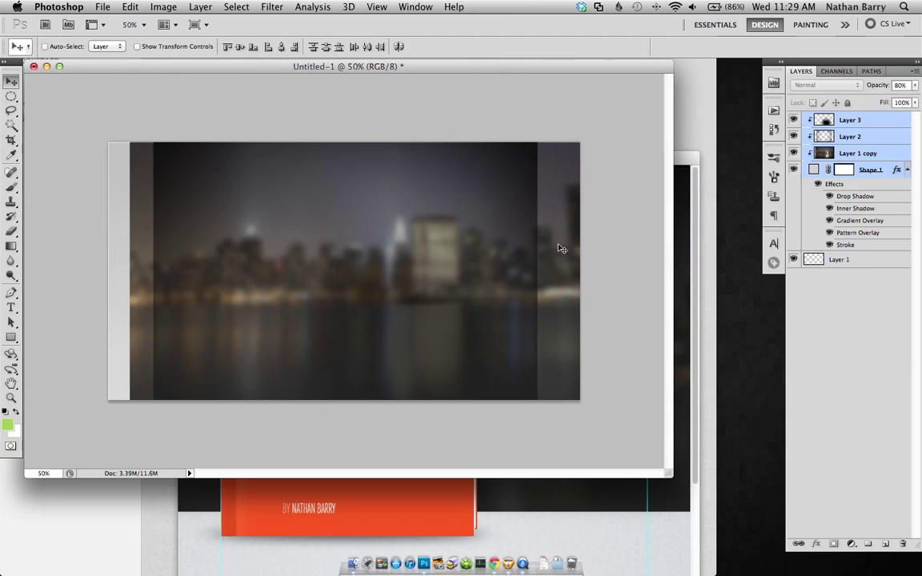
{"action": "left_click", "coordinate": [871, 156]}
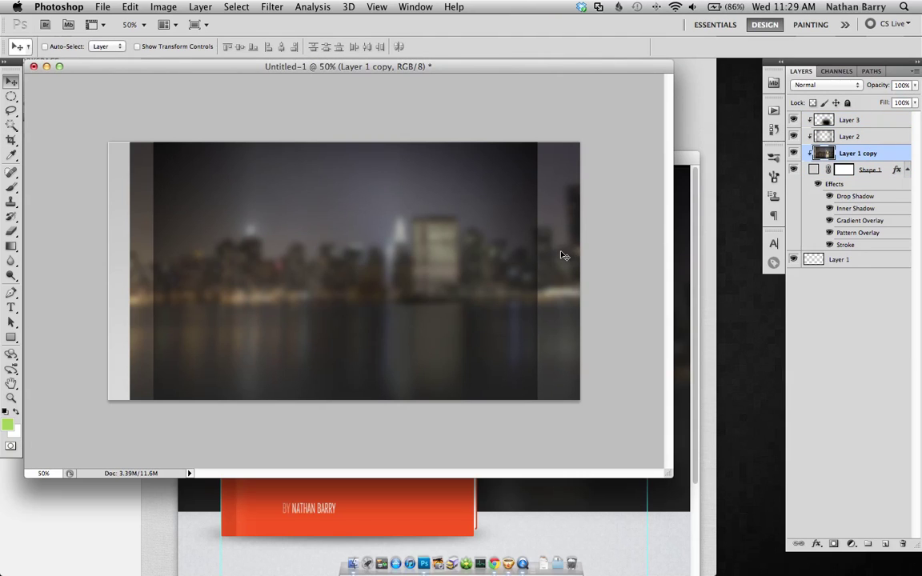
{"action": "left_click_drag", "start_coordinate": [562, 255], "coordinate": [548, 255]}
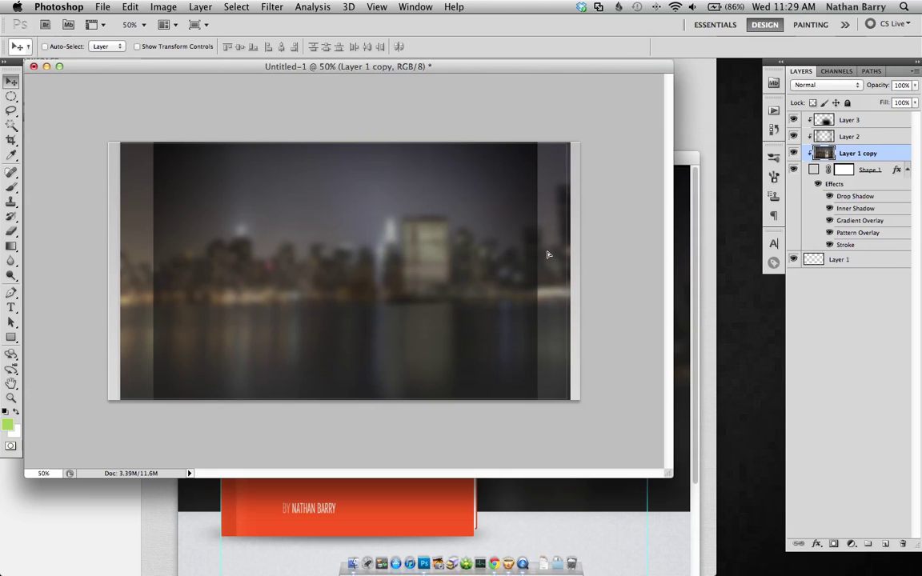
{"action": "key", "text": "super+a"}
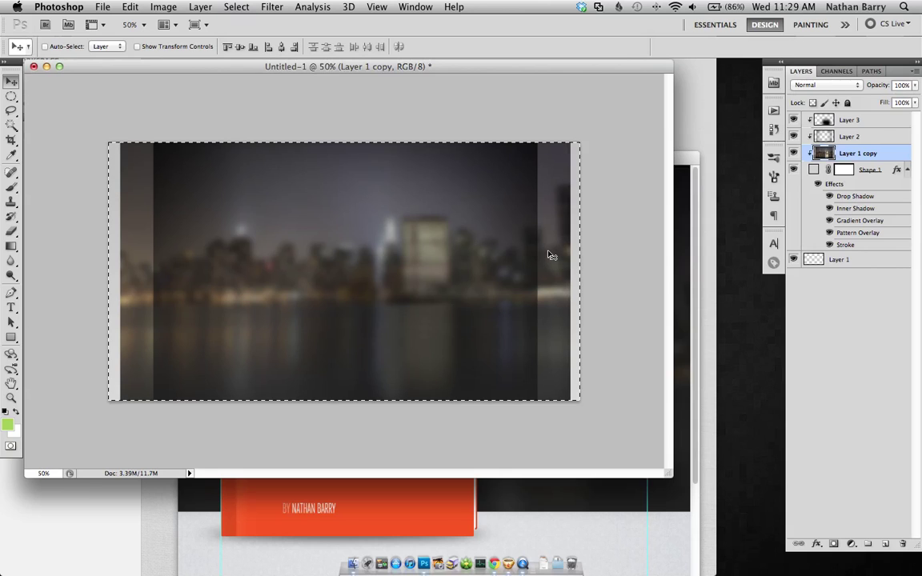
{"action": "left_click", "coordinate": [283, 48]}
{"action": "key", "text": "super+d"}
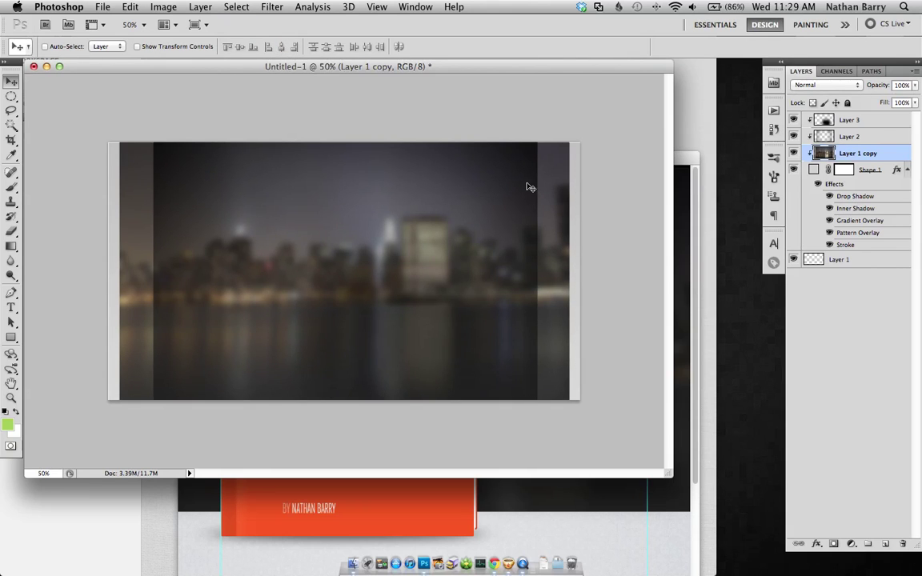
Change Shape 1's fill colour from light grey to black 000000.
{"action": "left_click", "coordinate": [869, 170]}
{"action": "right_click", "coordinate": [870, 169]}
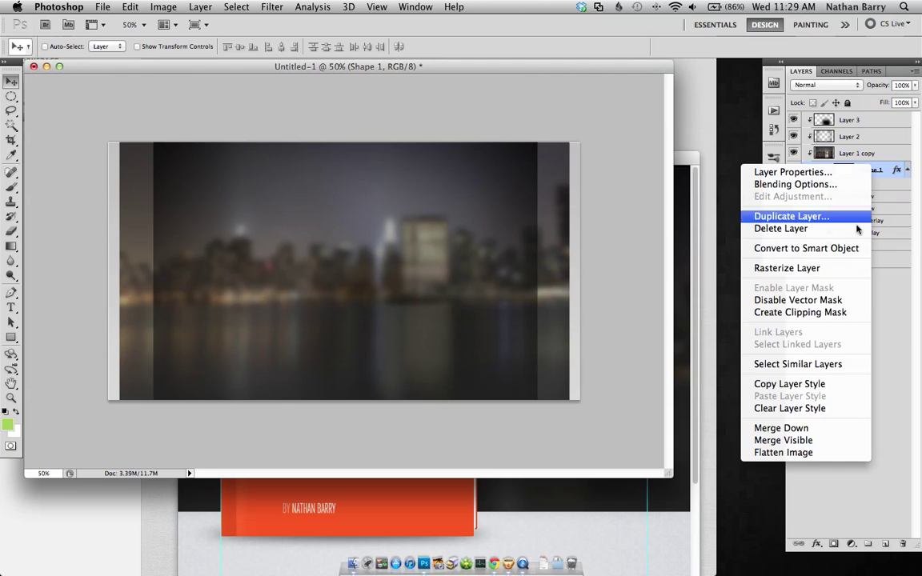
{"action": "left_click", "coordinate": [808, 408]}
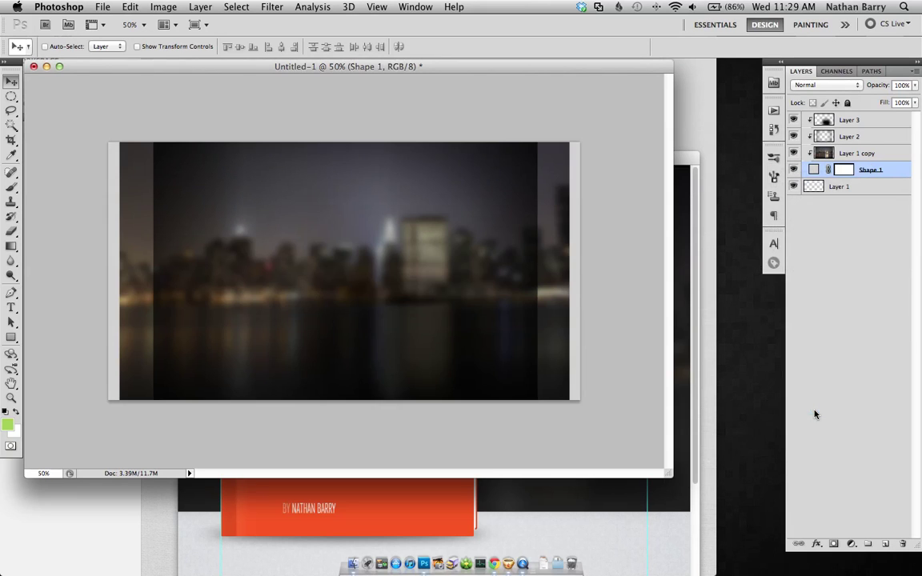
{"action": "key", "text": "super+z"}
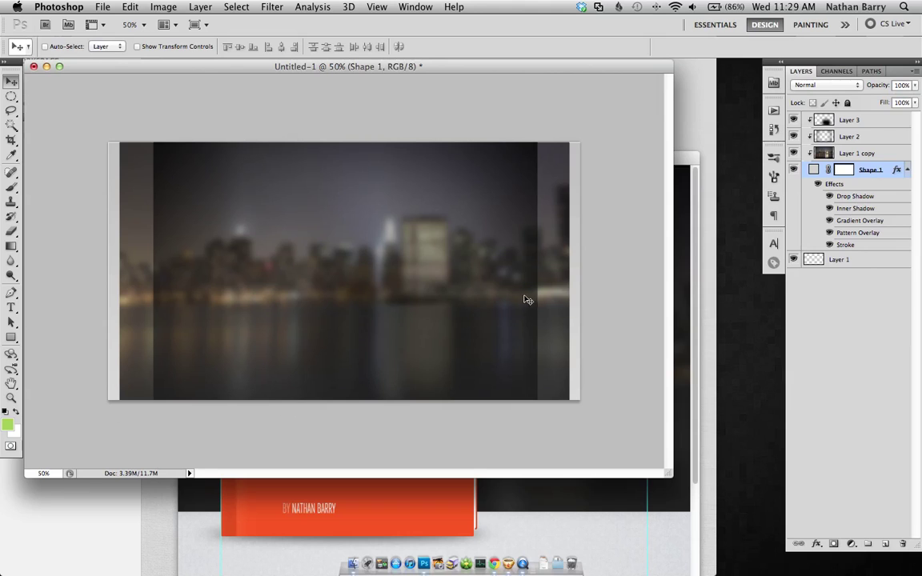
{"action": "double_click", "coordinate": [813, 172]}
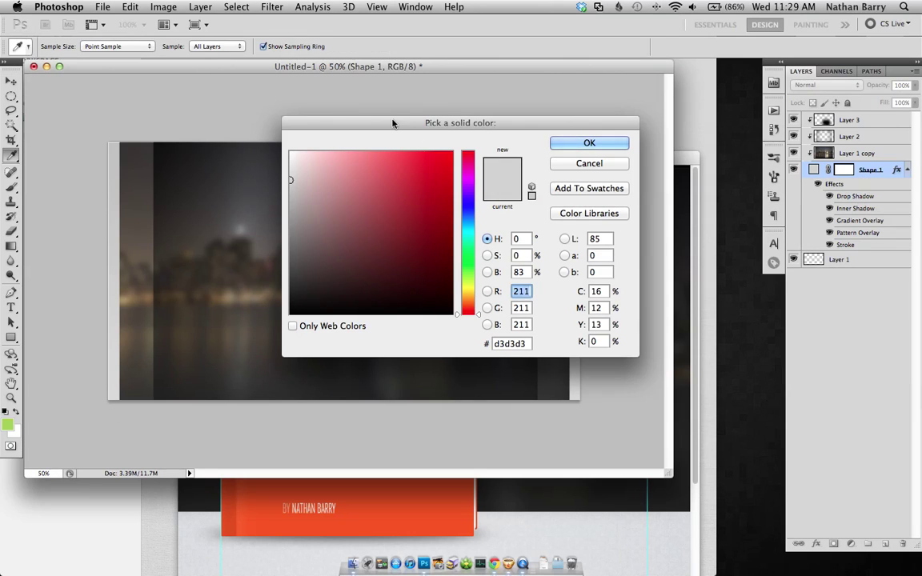
{"action": "left_click_drag", "start_coordinate": [391, 124], "coordinate": [568, 224]}
{"action": "left_click", "coordinate": [467, 411]}
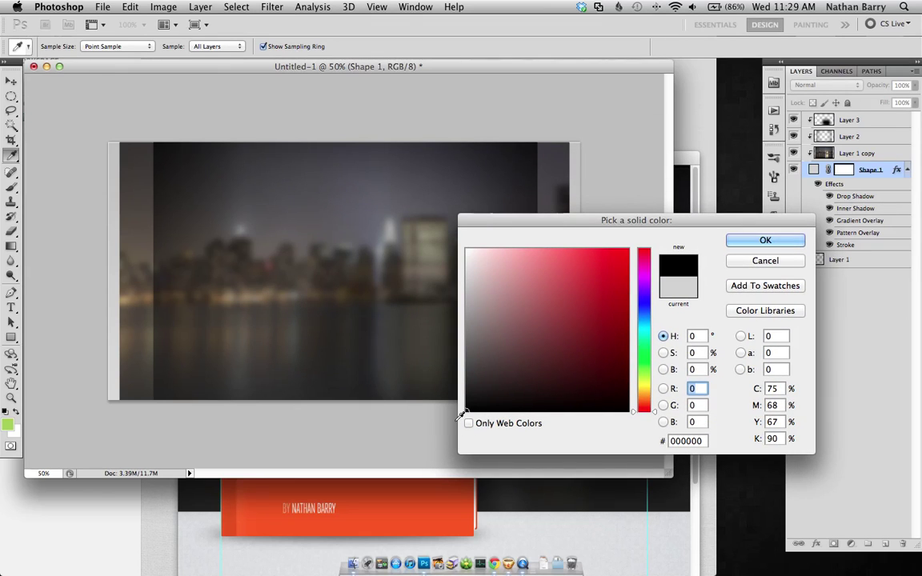
{"action": "left_click", "coordinate": [757, 242]}
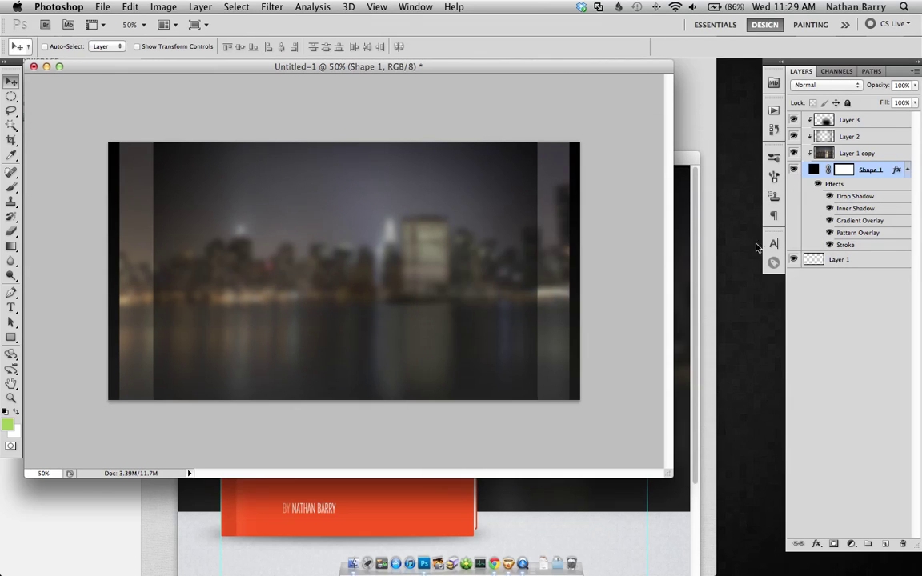
{"action": "left_click", "coordinate": [863, 122]}
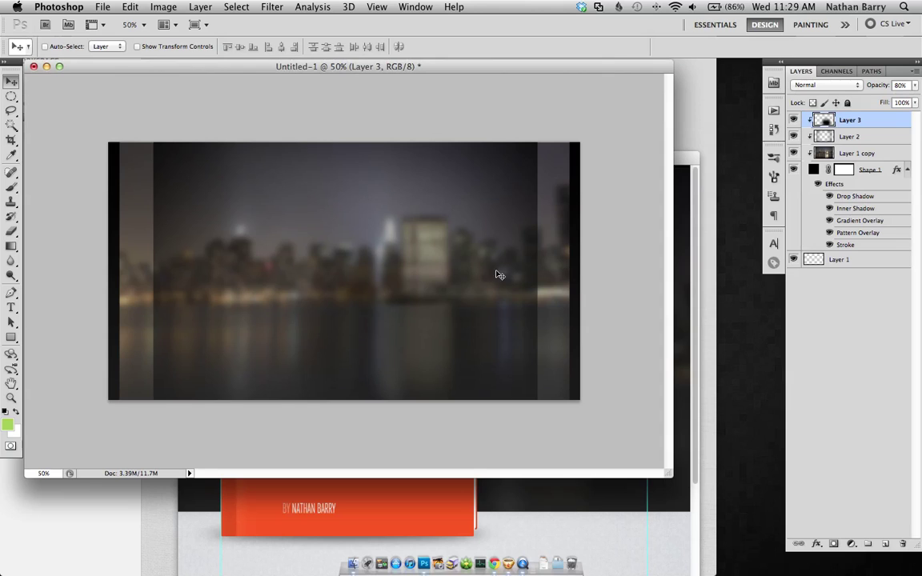
On Layer 2, marquee-select a thin vertical strip near the right edge.
{"action": "key", "text": "alt+bracketleft"}
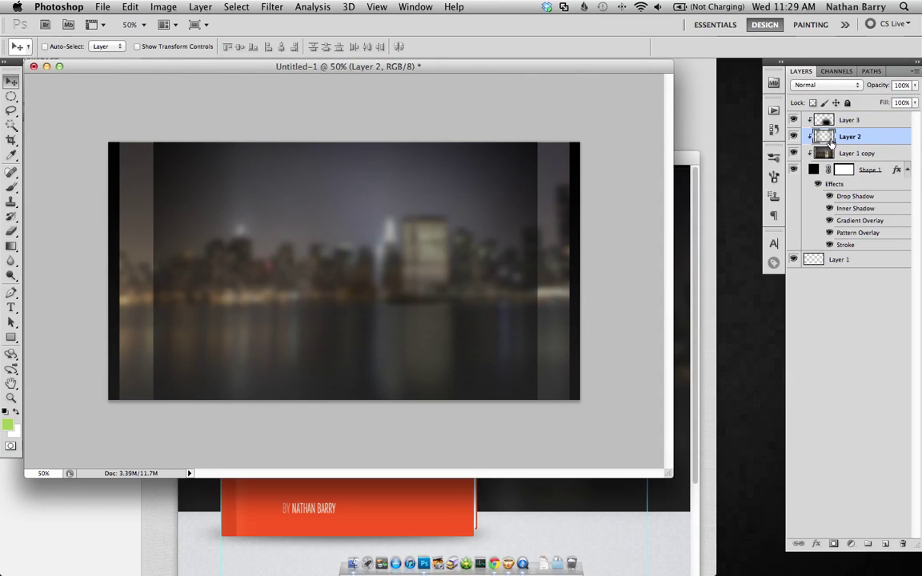
{"action": "key", "text": "m"}
{"action": "left_click_drag", "start_coordinate": [536, 140], "coordinate": [538, 402]}
{"action": "key", "text": "Delete"}
{"action": "key", "text": "ctrl+d"}
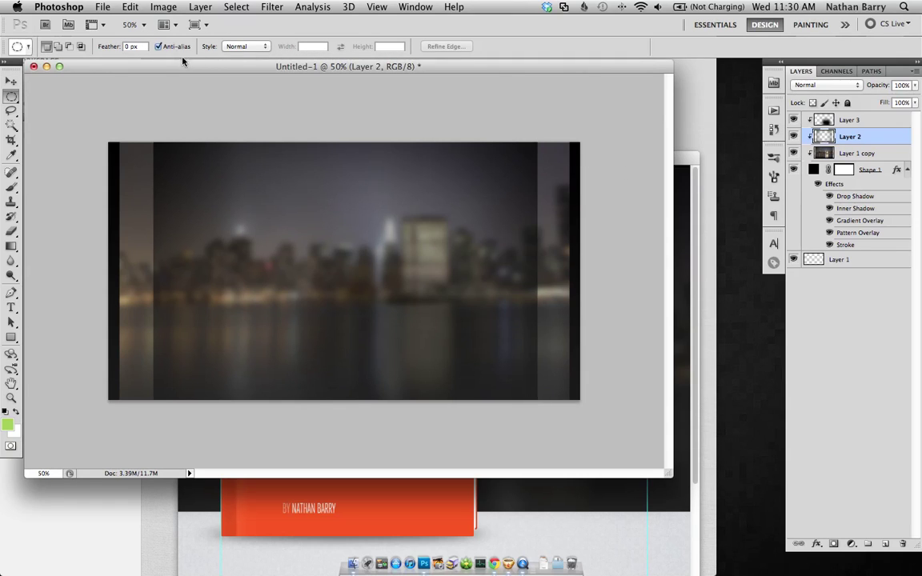
{"action": "left_click_drag", "start_coordinate": [11, 97], "coordinate": [56, 90]}
{"action": "left_click_drag", "start_coordinate": [535, 139], "coordinate": [534, 404]}
Stretch the selected strip rightward to the canvas's right edge with Free Transform.
{"action": "key", "text": "super+t"}
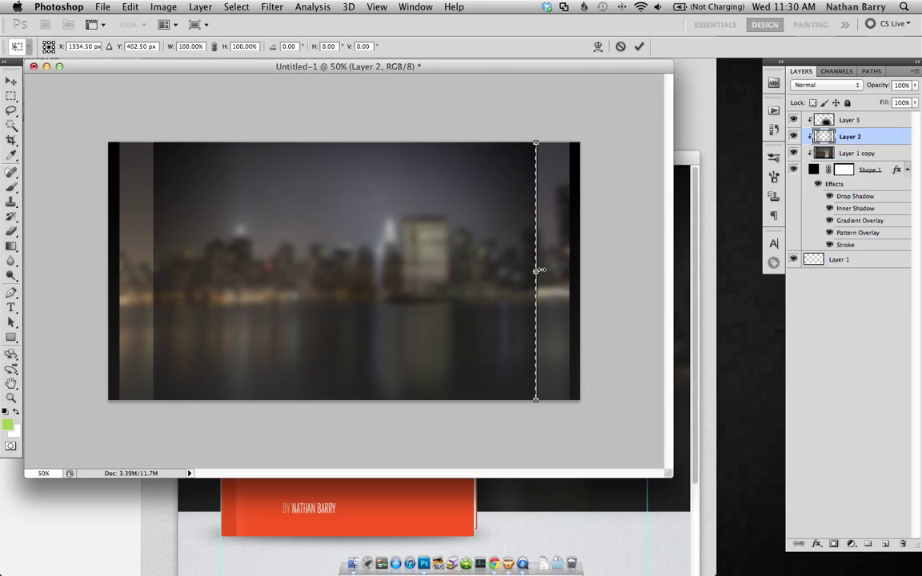
{"action": "left_click_drag", "start_coordinate": [535, 271], "coordinate": [585, 271]}
{"action": "key", "text": "Return"}
{"action": "key", "text": "super+d"}
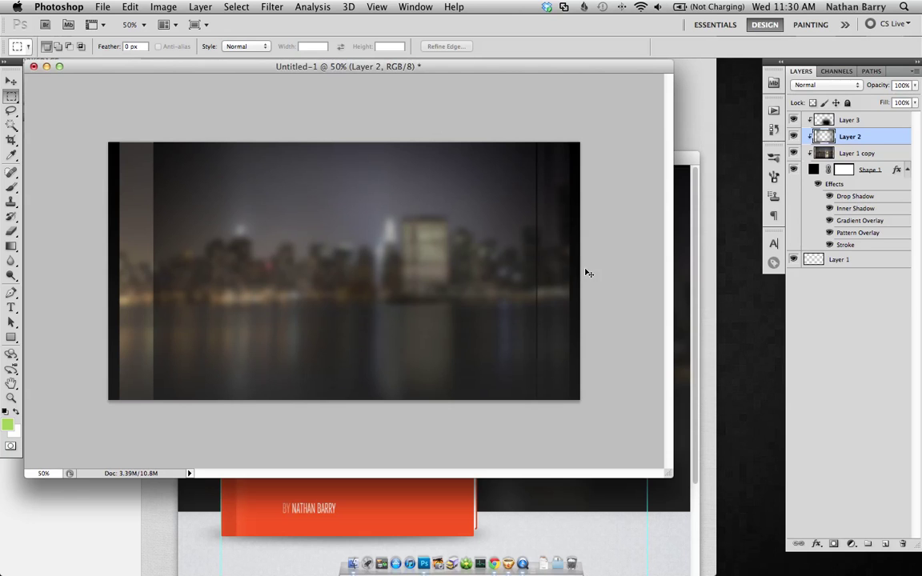
{"action": "key", "text": "super+equal"}
{"action": "key", "text": "super+equal"}
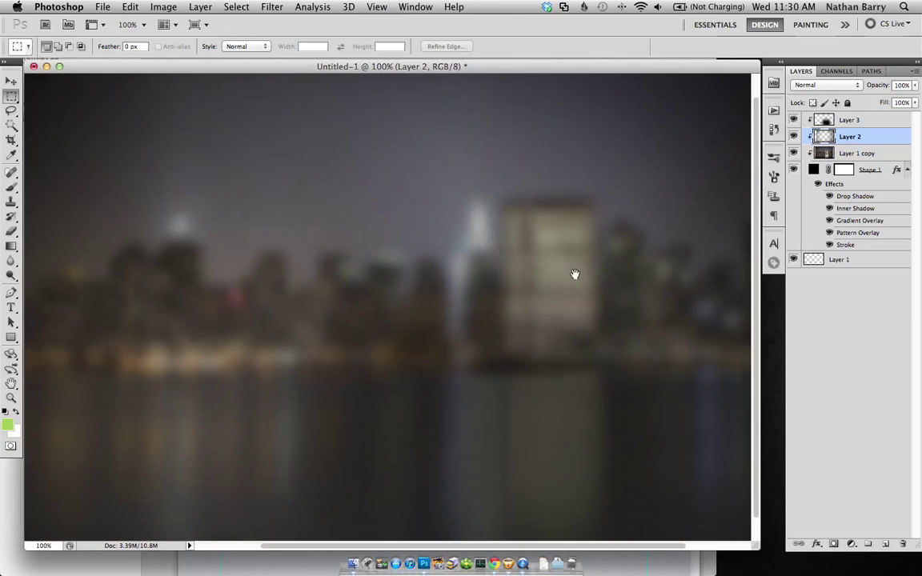
Redo the right-edge stretch, pulling the thin strip past the canvas's right border.
{"action": "scroll", "coordinate": [574, 275], "scroll_direction": "right", "scroll_amount": 3}
{"action": "key", "text": "alt+super+z"}
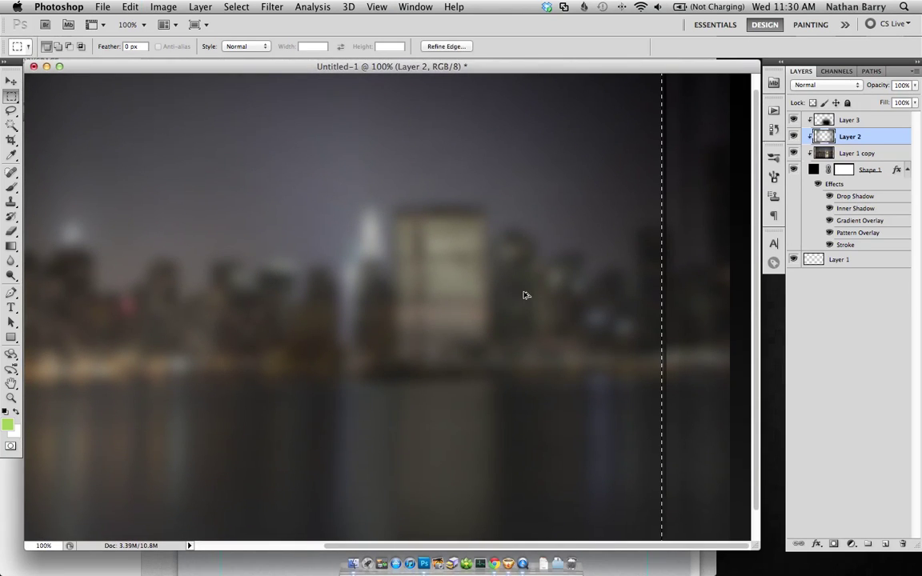
{"action": "key", "text": "alt+super+z"}
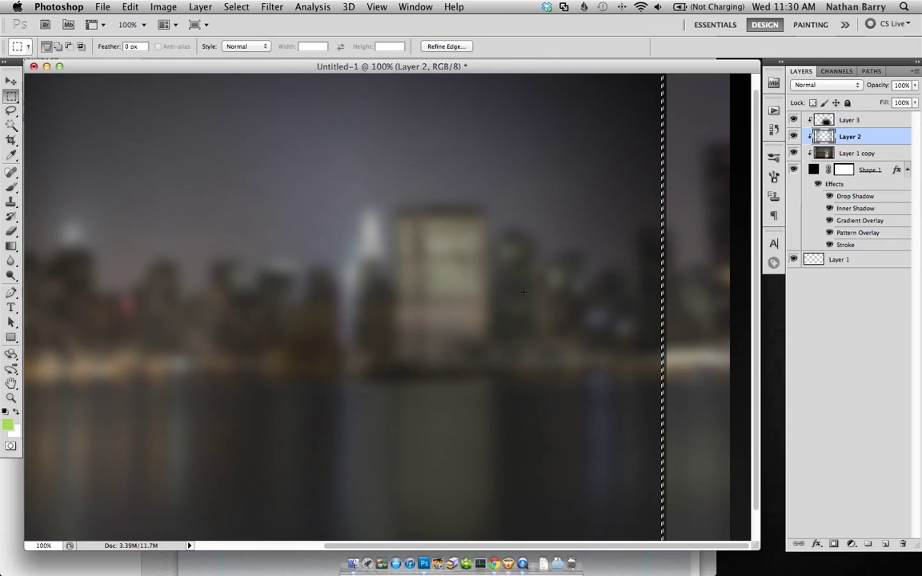
{"action": "key", "text": "super+equal"}
{"action": "scroll", "coordinate": [674, 275], "scroll_direction": "right", "scroll_amount": 10}
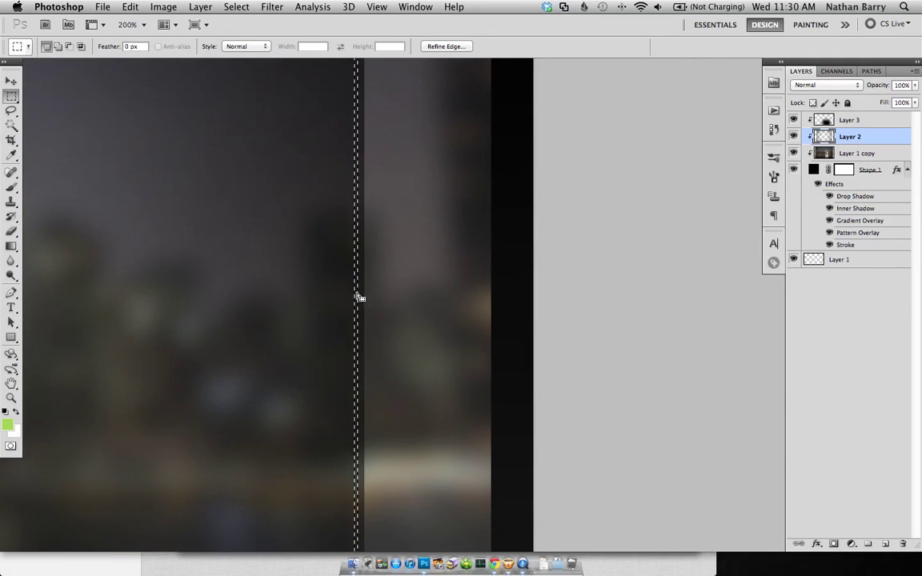
{"action": "left_click_drag", "start_coordinate": [358, 299], "coordinate": [365, 296]}
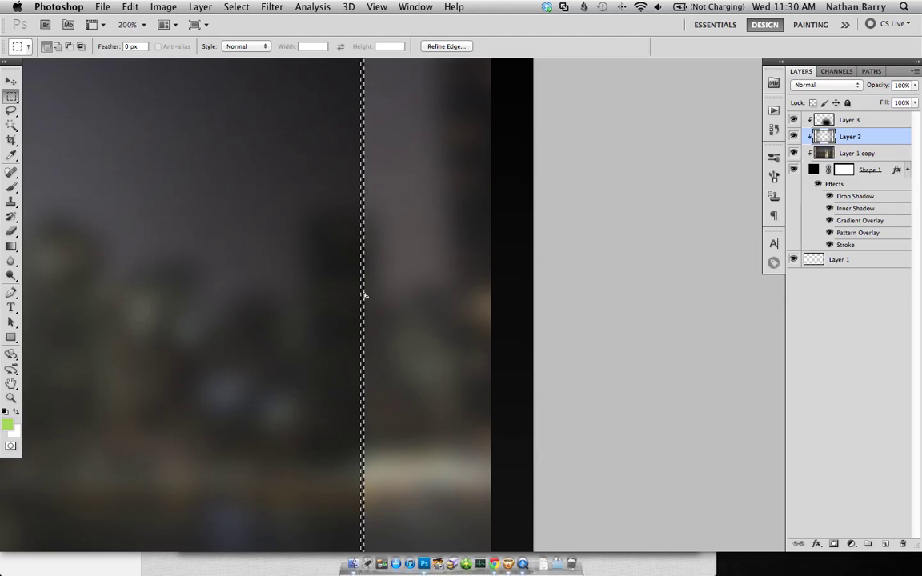
{"action": "key", "text": "super+t"}
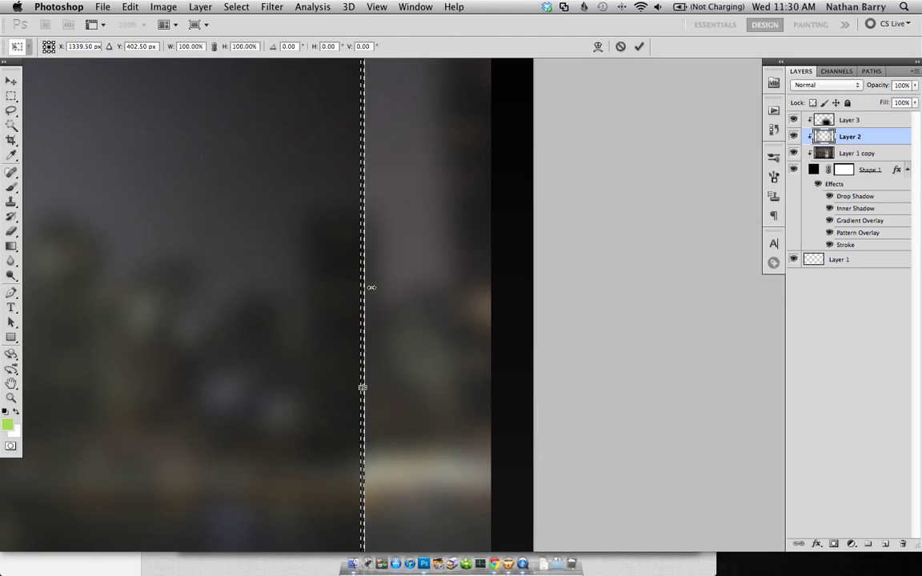
{"action": "left_click_drag", "start_coordinate": [369, 287], "coordinate": [549, 291]}
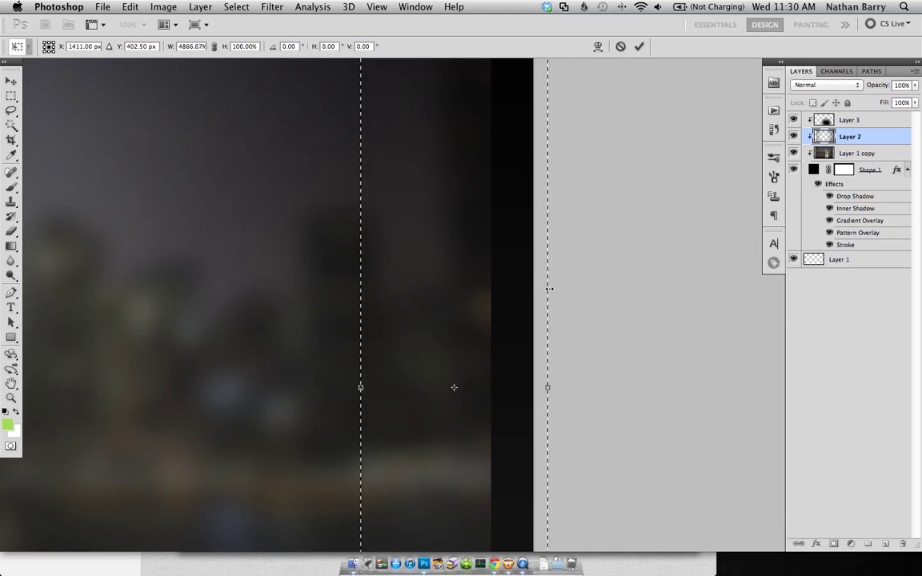
{"action": "key", "text": "Return"}
{"action": "key", "text": "super+d"}
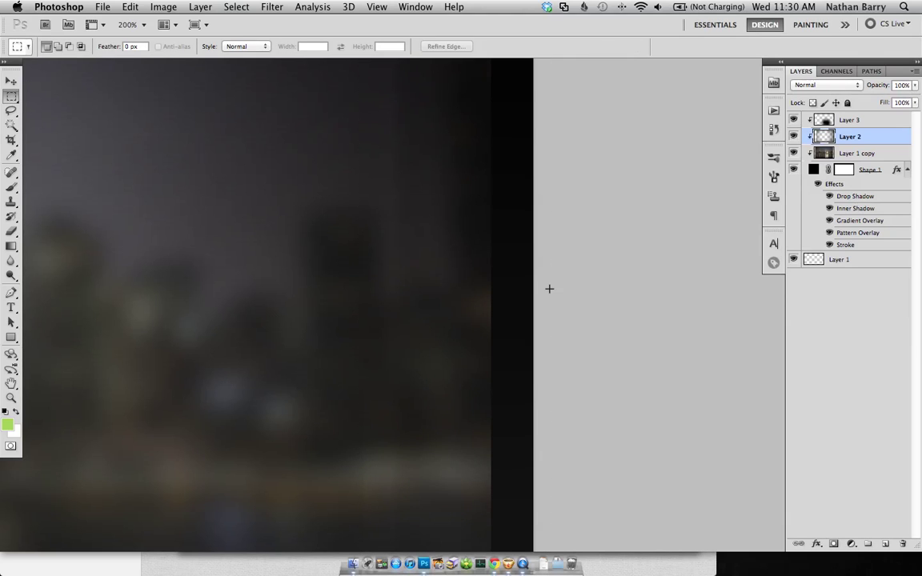
{"action": "key", "text": "super+minus"}
{"action": "key", "text": "super+minus"}
Select a thin strip near the left edge and stretch it to the image's left border.
{"action": "left_click_drag", "start_coordinate": [547, 289], "coordinate": [476, 310]}
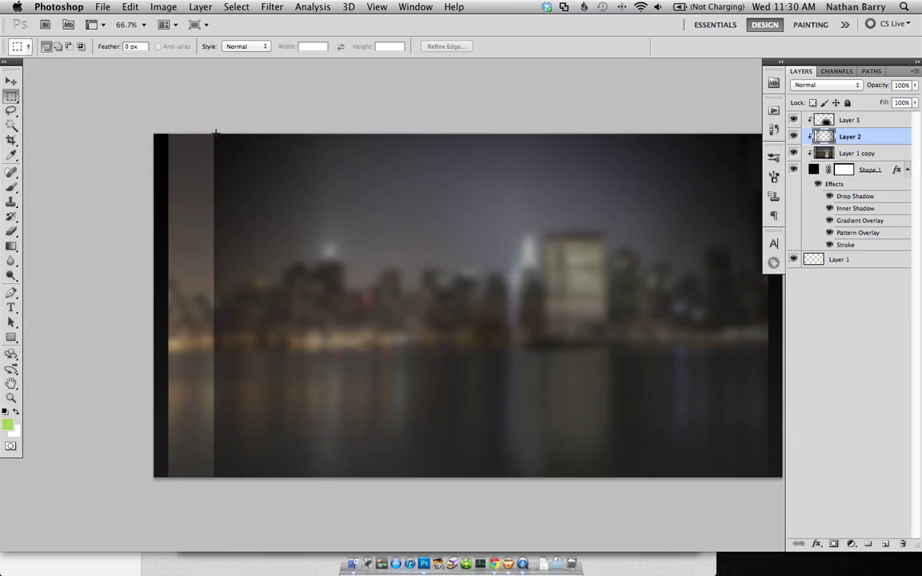
{"action": "left_click_drag", "start_coordinate": [214, 134], "coordinate": [215, 513]}
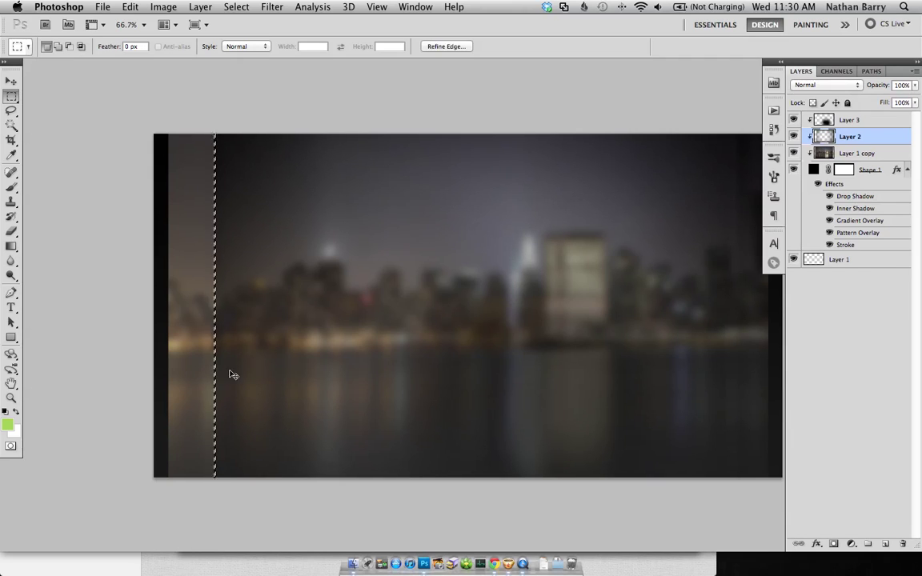
{"action": "key", "text": "super+t"}
{"action": "left_click_drag", "start_coordinate": [211, 307], "coordinate": [152, 308]}
{"action": "key", "text": "Return"}
{"action": "key", "text": "super+d"}
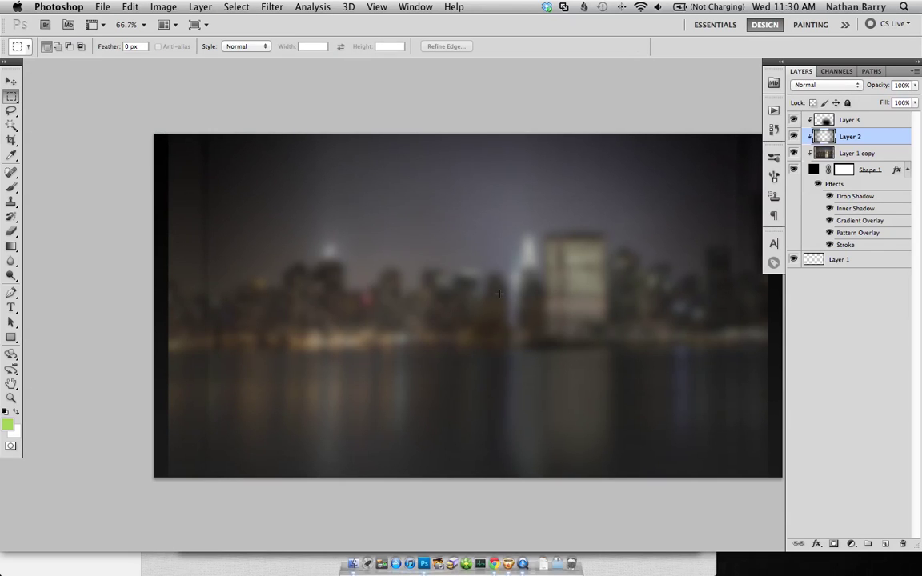
Undo and redo the left-edge stretch, pulling the strip past the left border.
{"action": "key", "text": "super+alt+z"}
{"action": "key", "text": "super+alt+z"}
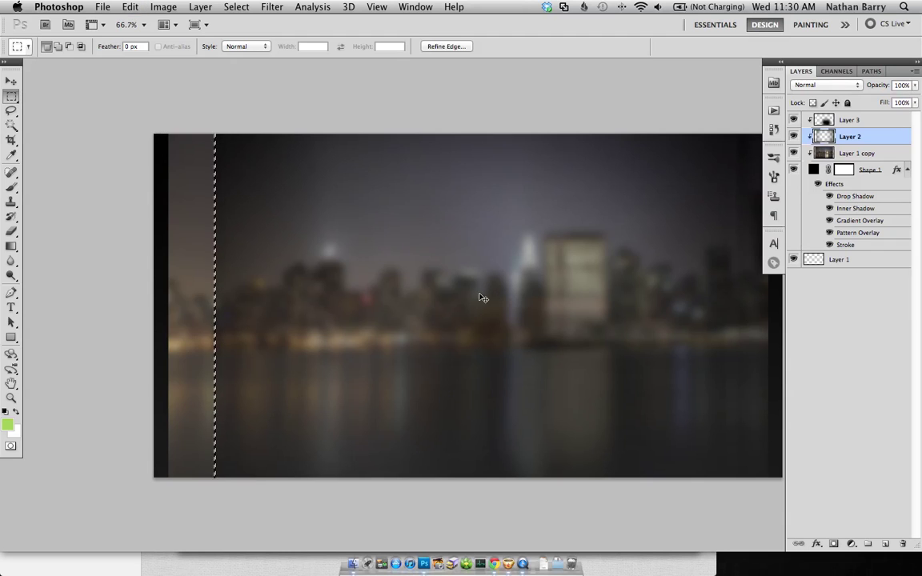
{"action": "key", "text": "super+equal"}
{"action": "key", "text": "super+equal"}
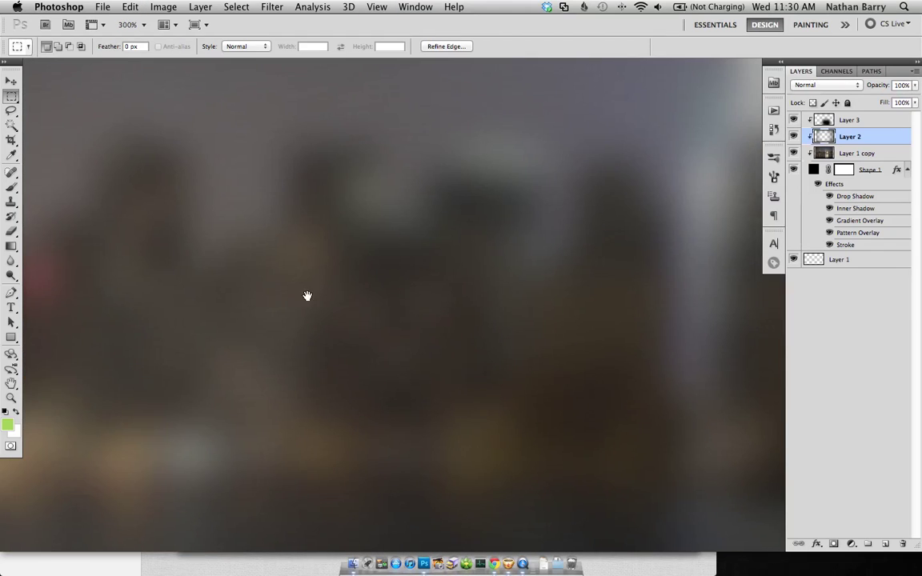
{"action": "key", "text": "super+equal"}
{"action": "left_click_drag", "start_coordinate": [313, 316], "coordinate": [144, 314]}
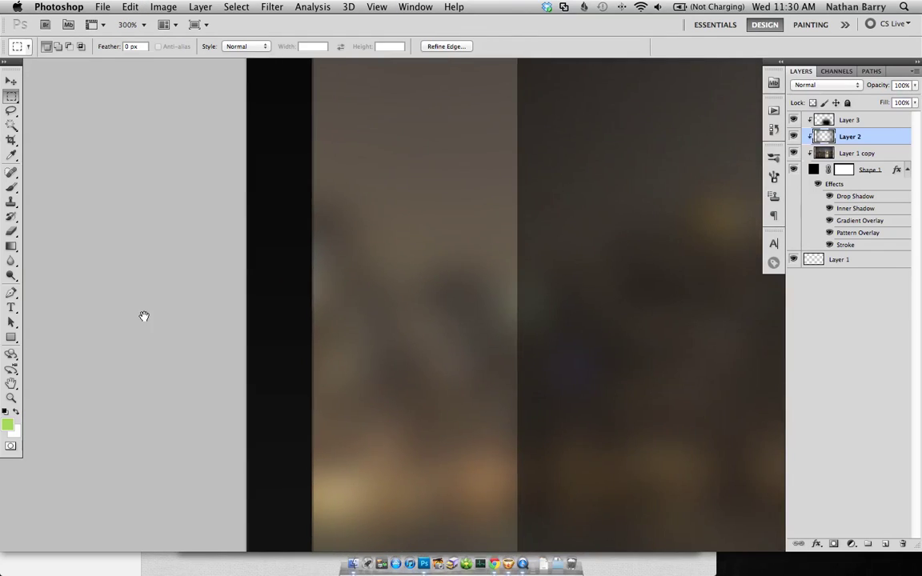
{"action": "key", "text": "super+t"}
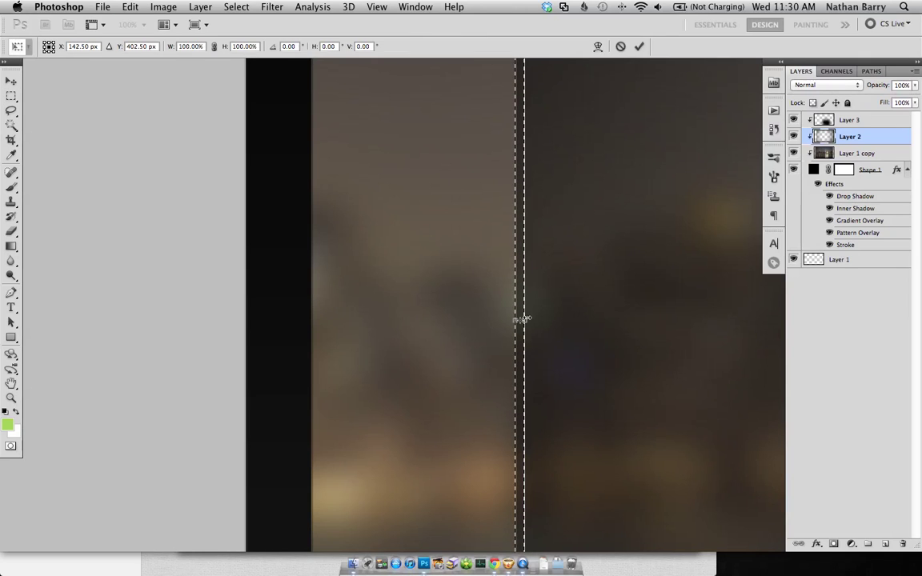
{"action": "left_click_drag", "start_coordinate": [516, 320], "coordinate": [126, 332]}
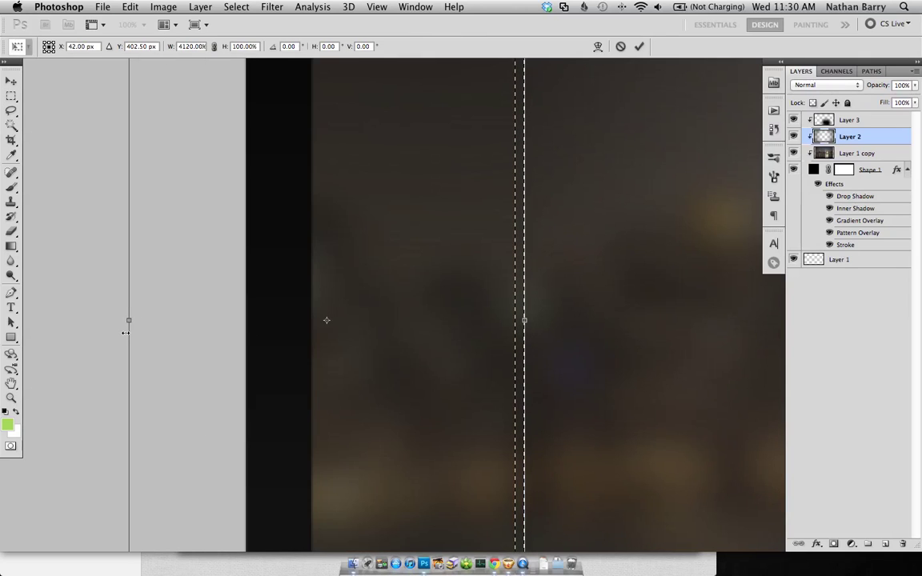
{"action": "key", "text": "Return"}
{"action": "key", "text": "super+d"}
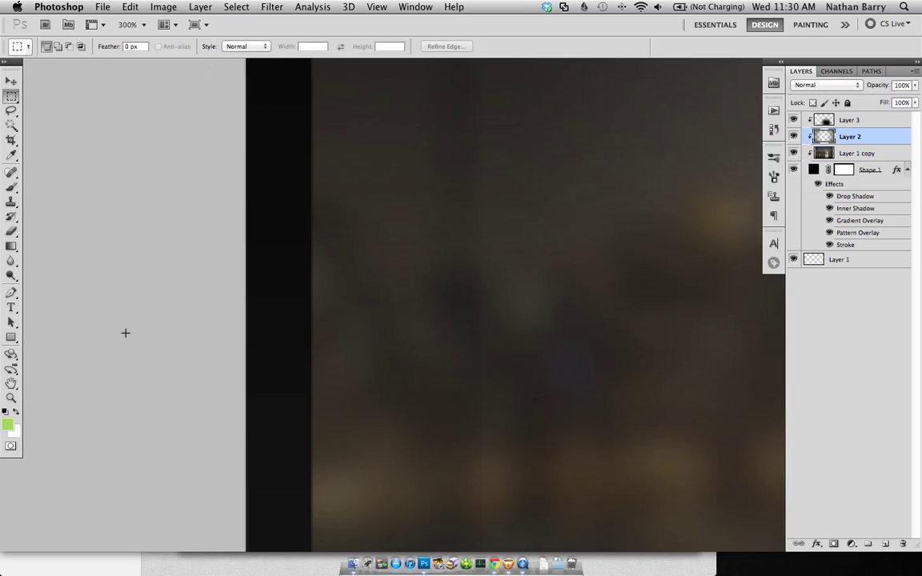
{"action": "key", "text": "super+0"}
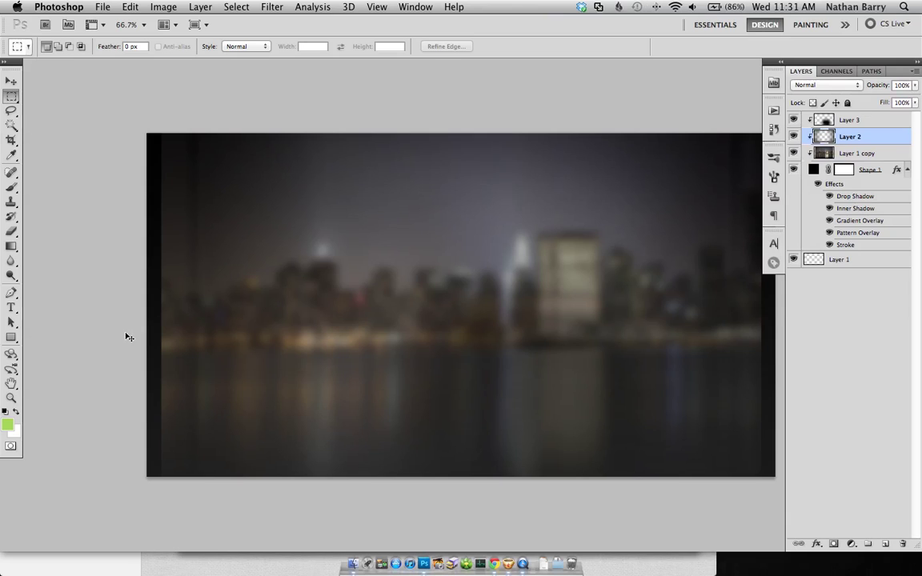
Add a new layer and set up a black Foreground to Transparent gradient.
{"action": "scroll", "coordinate": [370, 322], "scroll_direction": "right", "scroll_amount": 5}
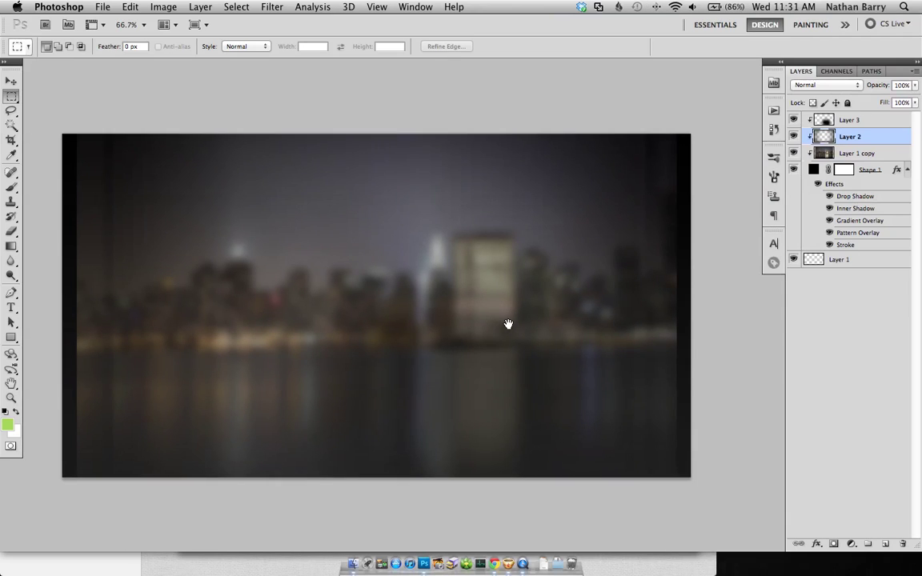
{"action": "left_click", "coordinate": [890, 118]}
{"action": "left_click", "coordinate": [885, 544]}
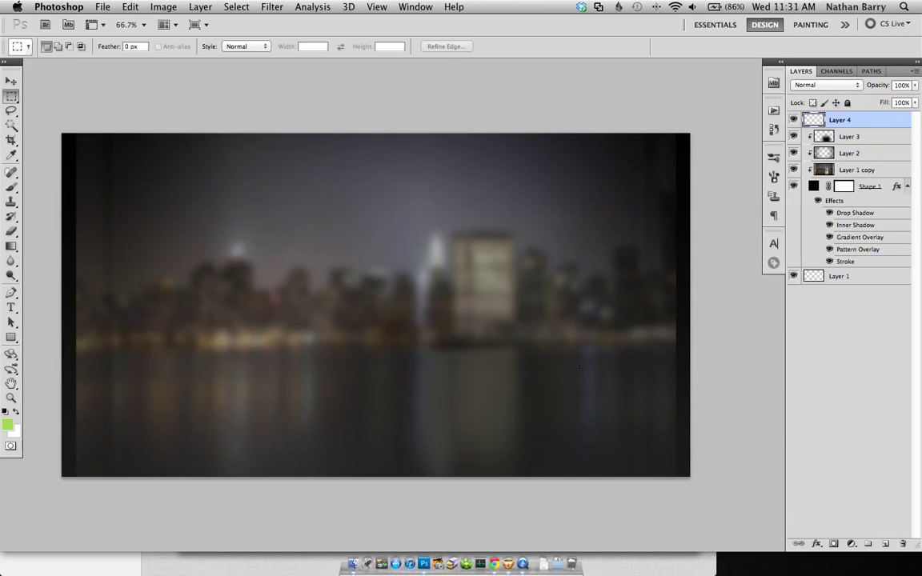
{"action": "key", "text": "g"}
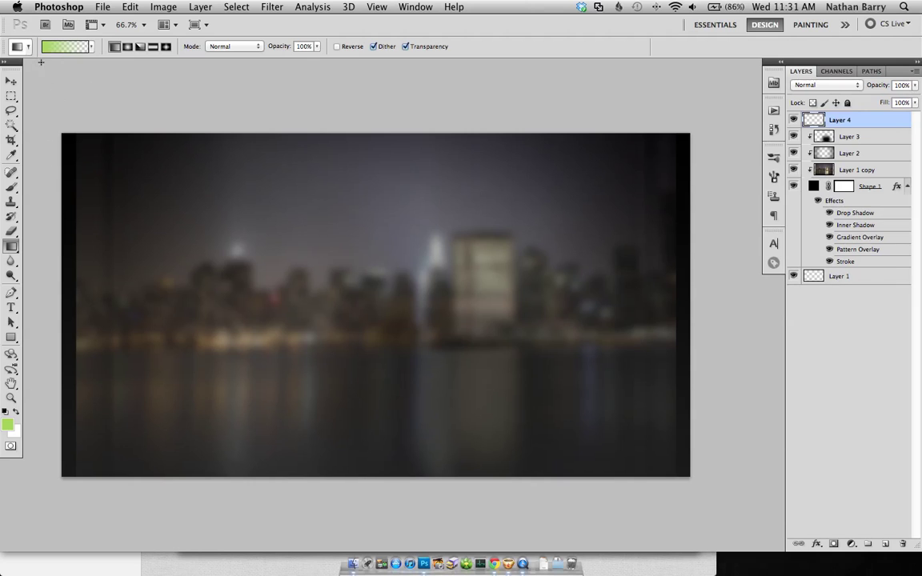
{"action": "left_click", "coordinate": [53, 50]}
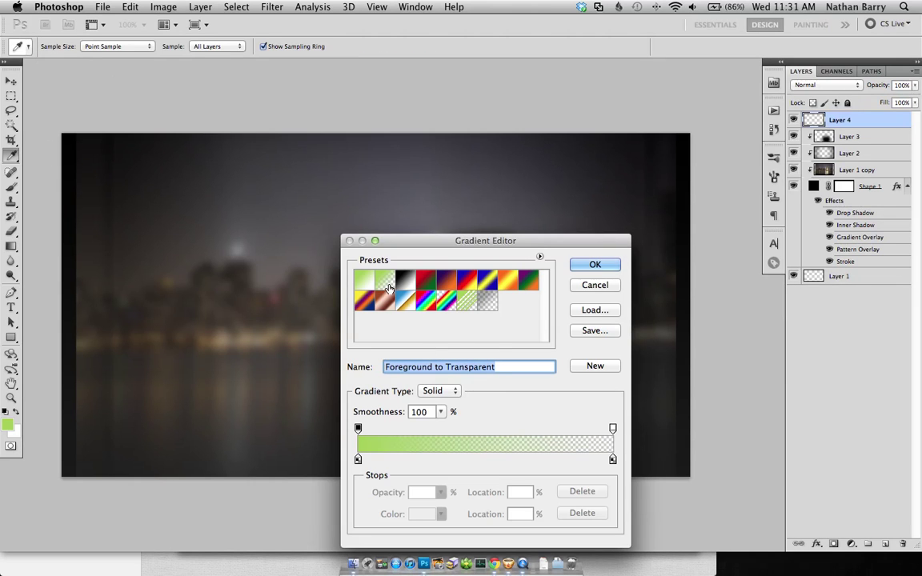
{"action": "left_click", "coordinate": [593, 265]}
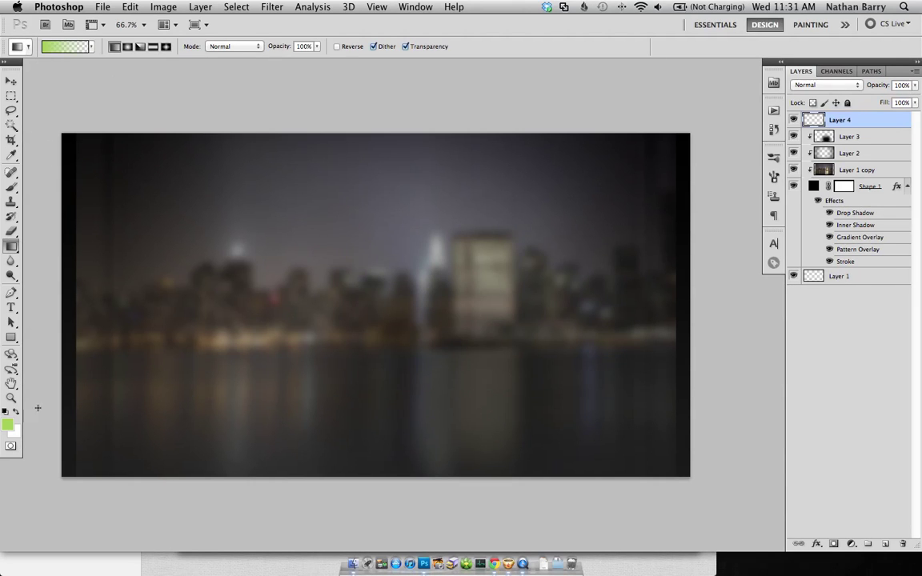
{"action": "left_click", "coordinate": [9, 427]}
{"action": "left_click_drag", "start_coordinate": [469, 298], "coordinate": [466, 412]}
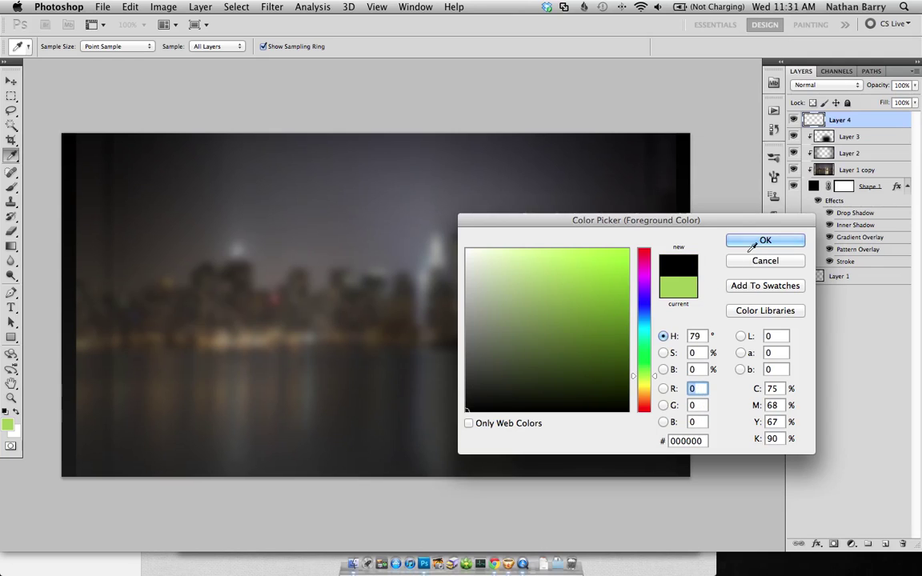
{"action": "left_click", "coordinate": [755, 241]}
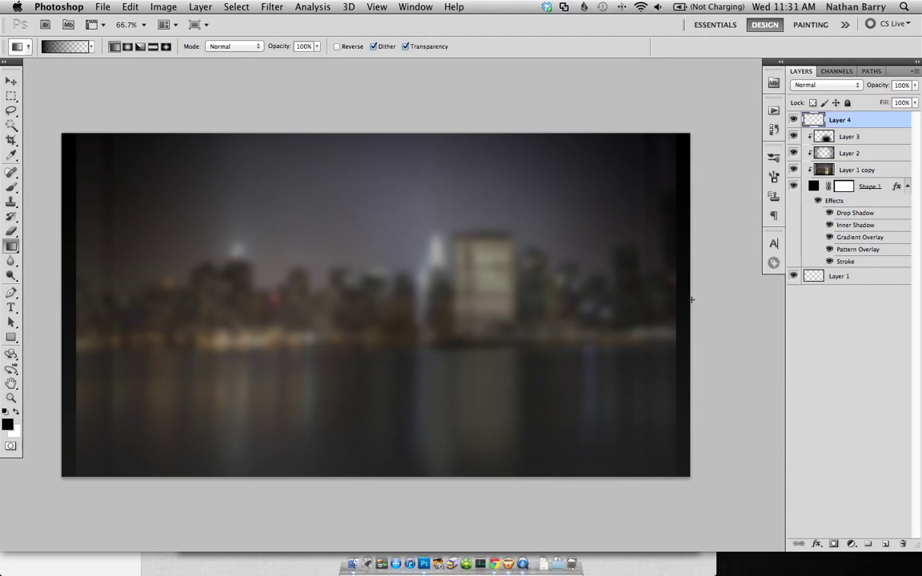
Fade the image's right and left edges to black, then open Save for Web.
{"action": "left_click_drag", "start_coordinate": [640, 301], "coordinate": [642, 303]}
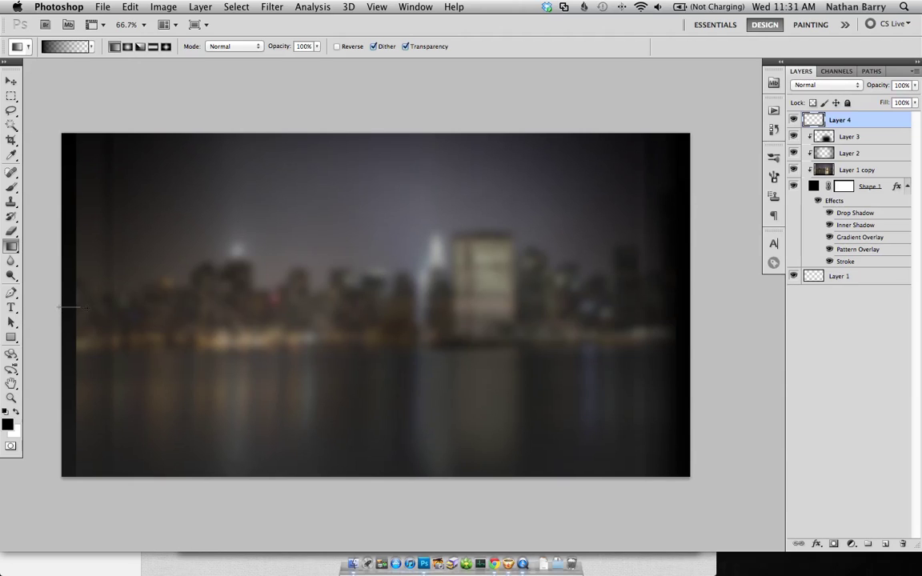
{"action": "left_click_drag", "start_coordinate": [113, 309], "coordinate": [107, 310]}
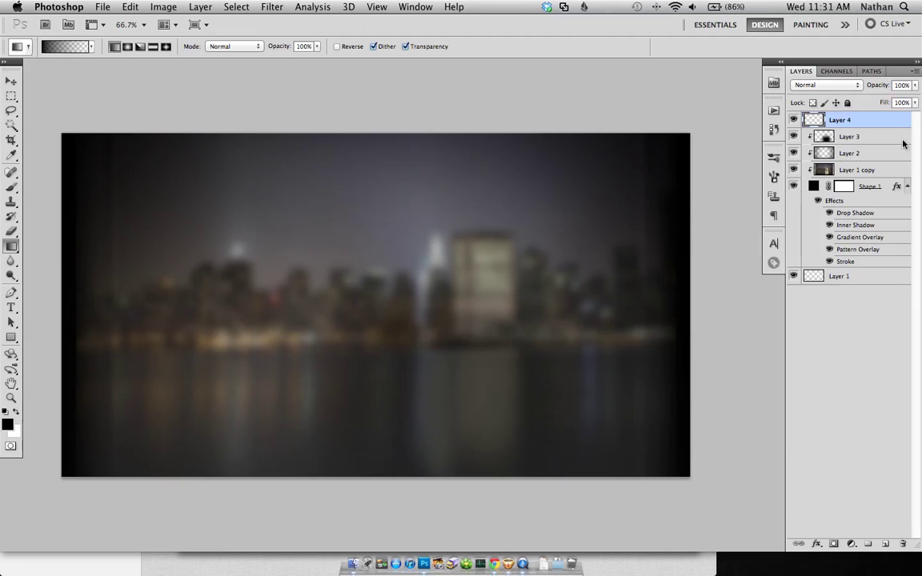
{"action": "left_click", "coordinate": [862, 138]}
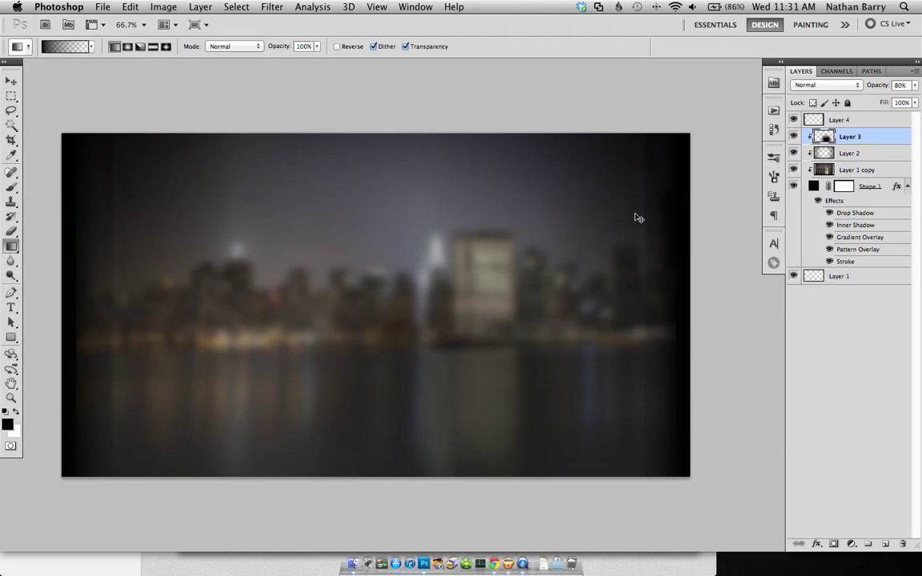
{"action": "key", "text": "super+alt+shift+s"}
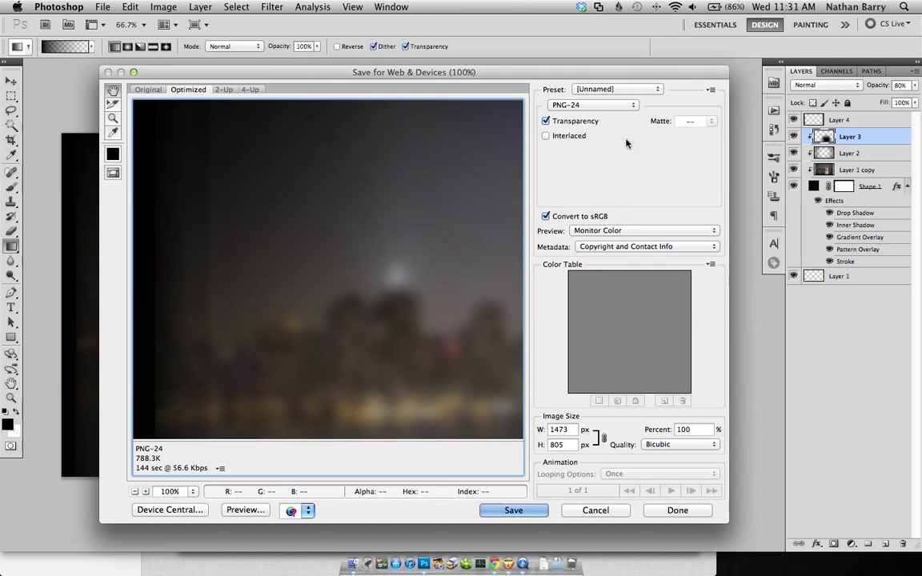
Set the web export format to JPEG at quality 60.
{"action": "left_click", "coordinate": [592, 105]}
{"action": "left_click", "coordinate": [608, 85]}
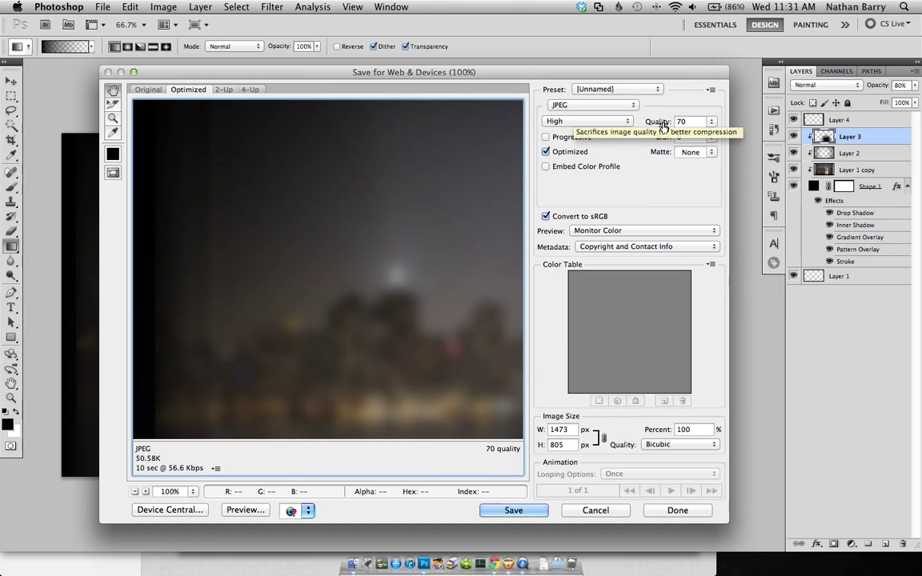
{"action": "left_click_drag", "start_coordinate": [664, 127], "coordinate": [657, 126]}
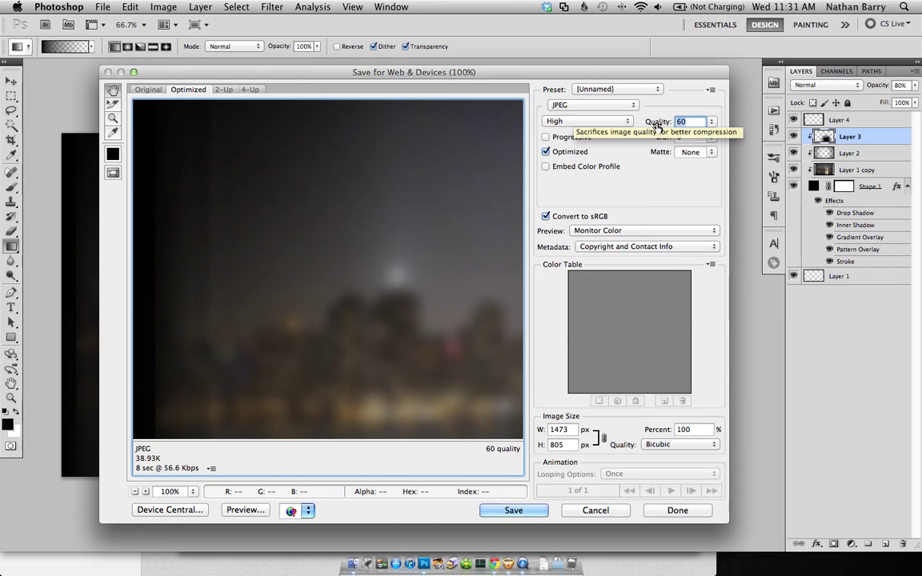
{"action": "left_click_drag", "start_coordinate": [658, 125], "coordinate": [655, 126]}
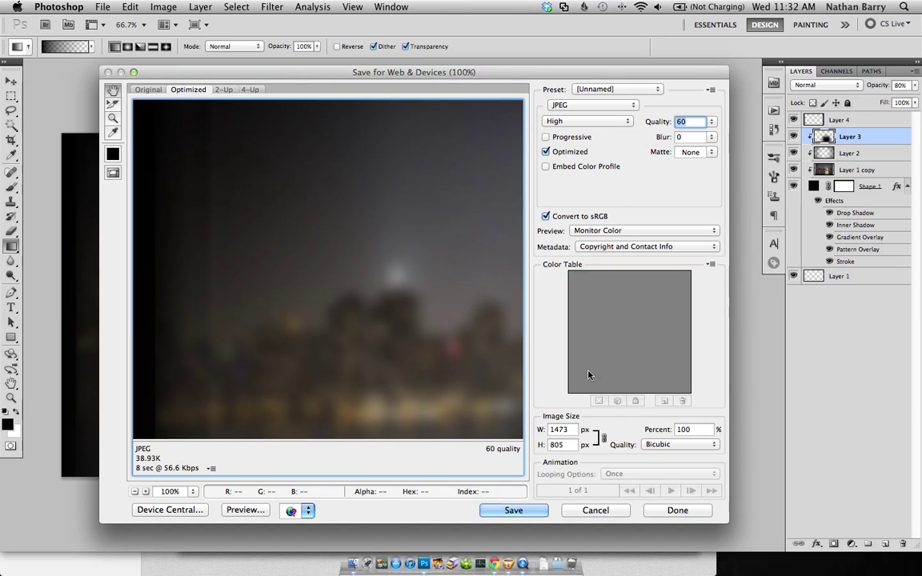
Save the image as background.jpg in the img folder and return to standard screen mode.
{"action": "left_click", "coordinate": [516, 510]}
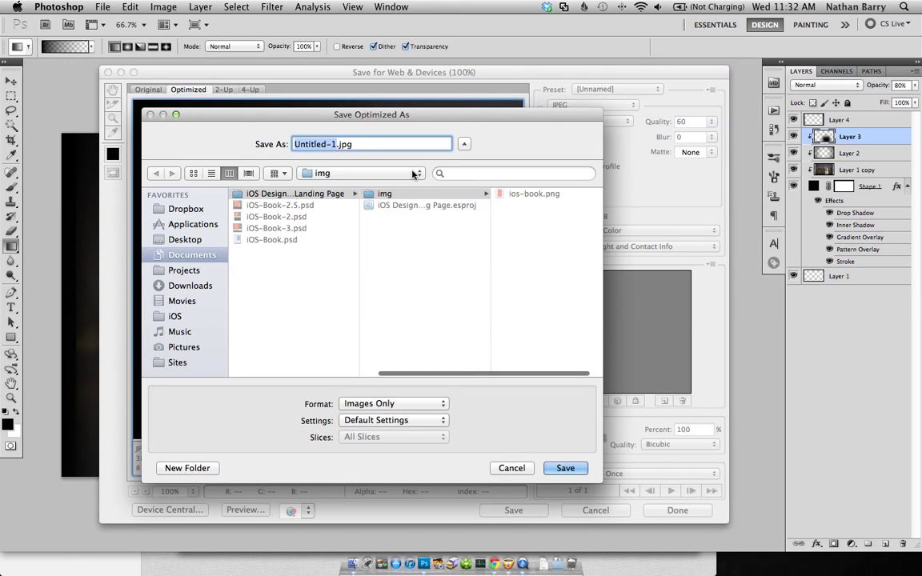
{"action": "type", "text": "back"}
{"action": "type", "text": "ground"}
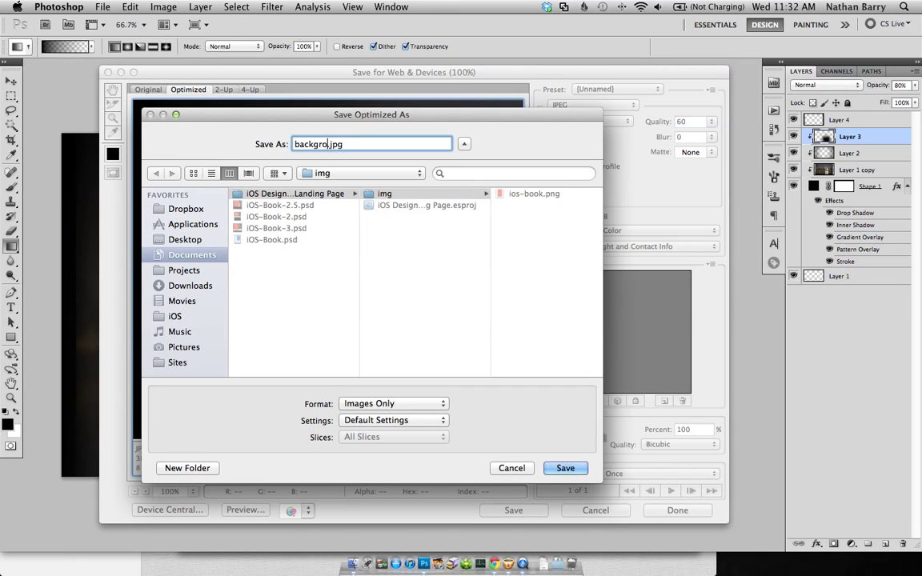
{"action": "left_click", "coordinate": [565, 468]}
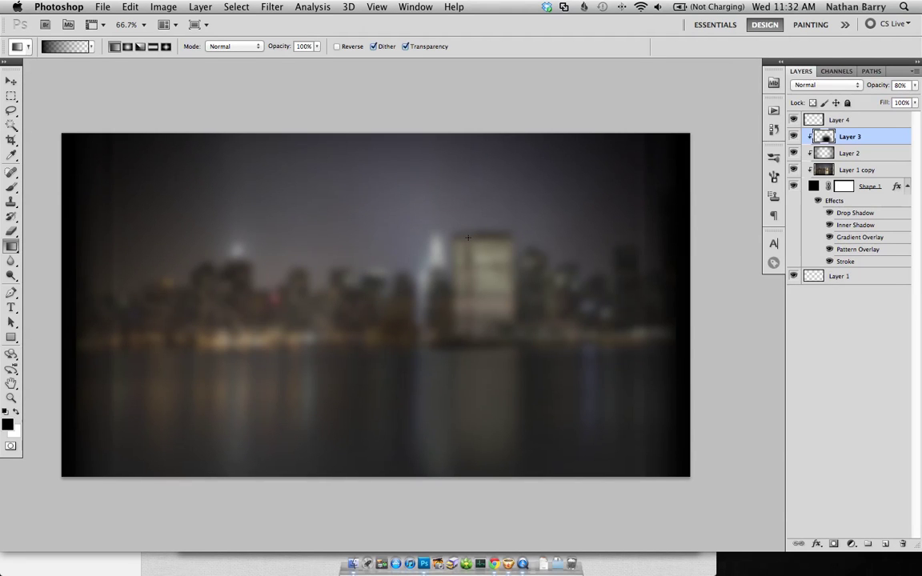
{"action": "key", "text": "f"}
{"action": "key", "text": "f"}
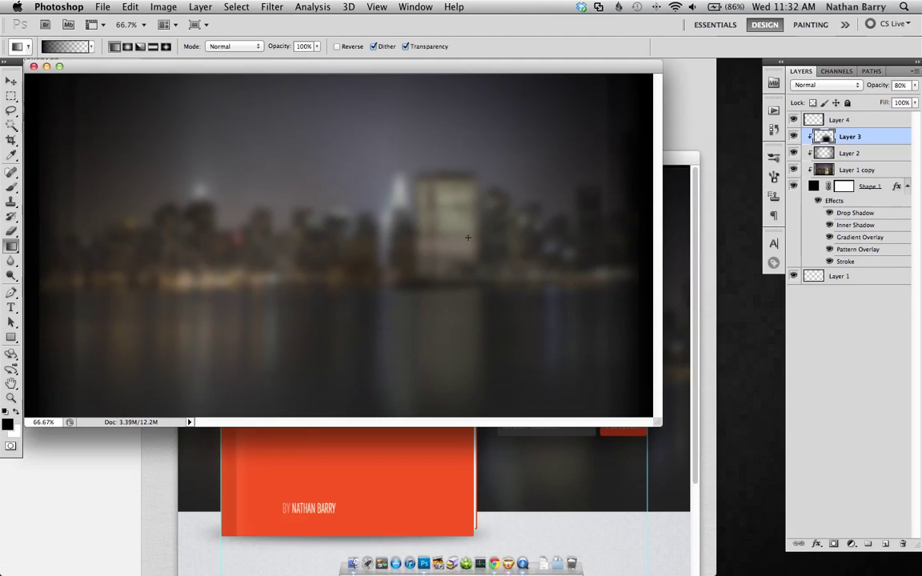
Switch to iOS-Book-2.psd and zoom the mockup in to 200%.
{"action": "left_click", "coordinate": [636, 514]}
{"action": "scroll", "coordinate": [610, 512], "scroll_direction": "down", "scroll_amount": 5}
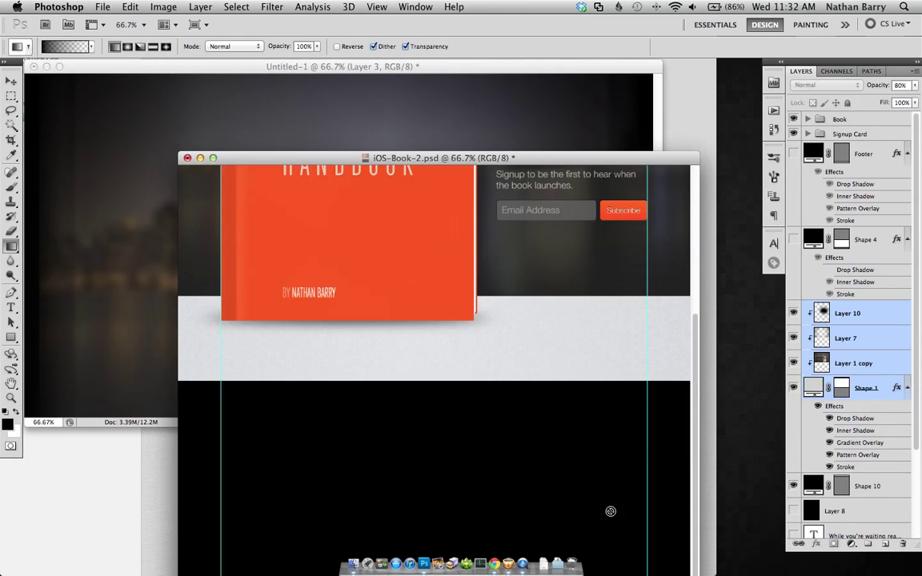
{"action": "key", "text": "v"}
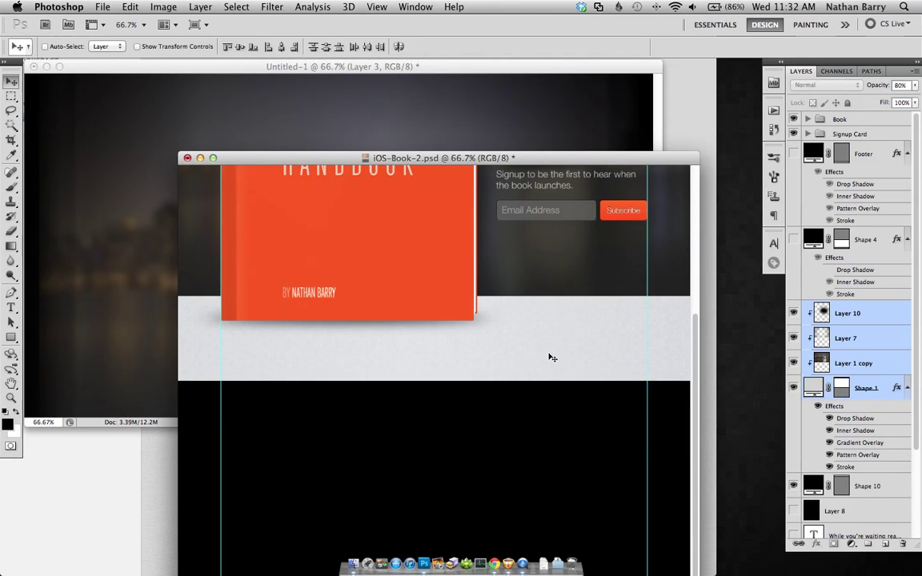
{"action": "key", "text": "super+equal"}
{"action": "key", "text": "super+equal"}
{"action": "scroll", "coordinate": [597, 246], "scroll_direction": "up", "scroll_amount": 5}
{"action": "scroll", "coordinate": [512, 364], "scroll_direction": "right", "scroll_amount": 2}
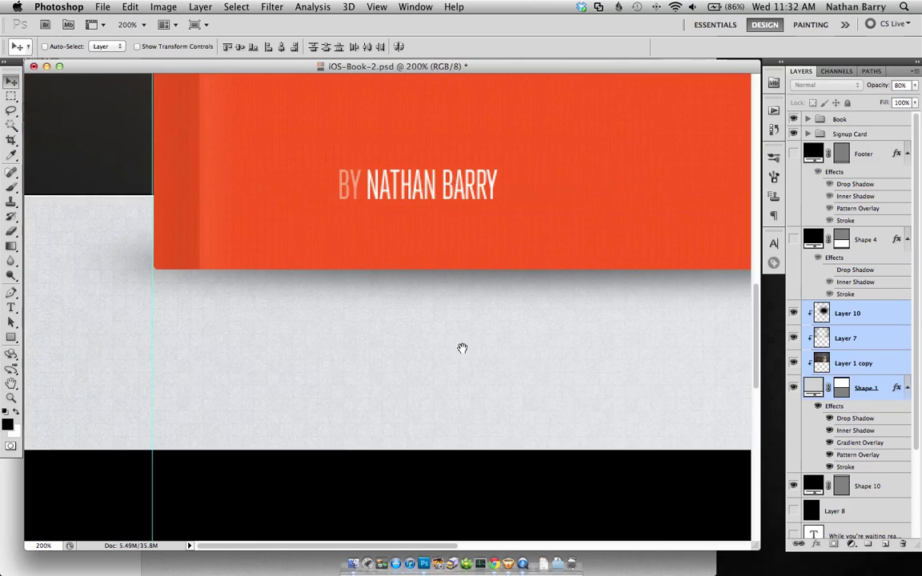
{"action": "scroll", "coordinate": [461, 348], "scroll_direction": "right", "scroll_amount": 15}
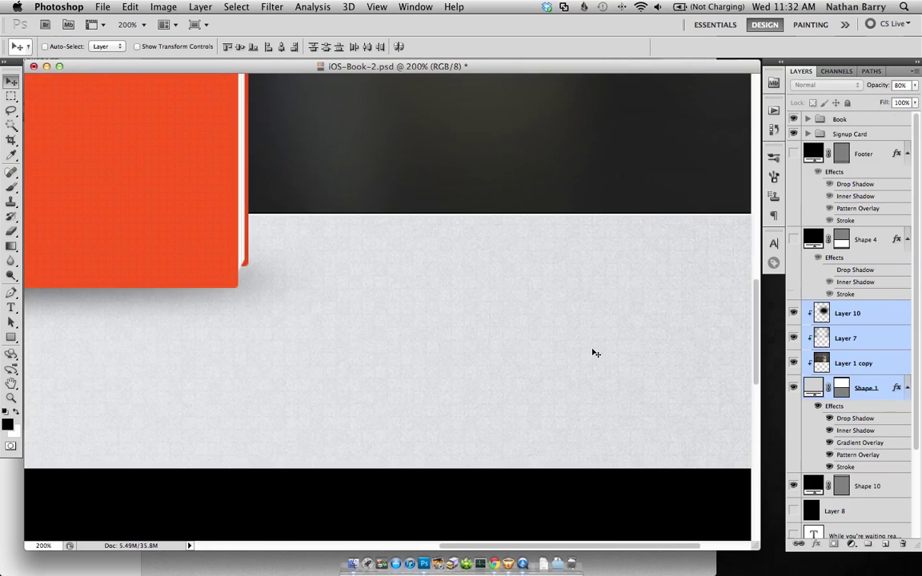
Hide Layer 1, select Background copy 2, and zoom to 400% on the grey texture.
{"action": "left_click", "coordinate": [595, 353], "text": "super"}
{"action": "scroll", "coordinate": [867, 399], "scroll_direction": "down", "scroll_amount": 3}
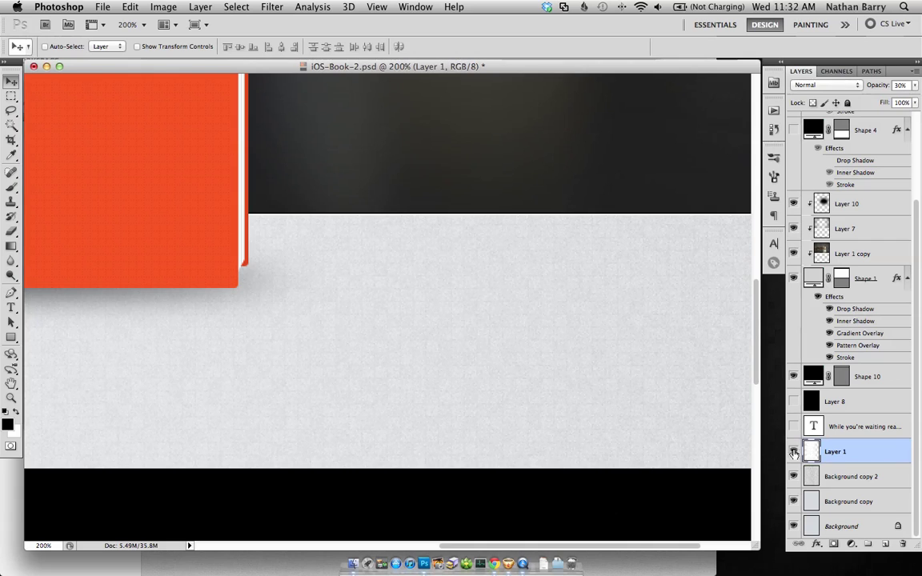
{"action": "left_click", "coordinate": [793, 453]}
{"action": "left_click_drag", "start_coordinate": [597, 388], "coordinate": [568, 386]}
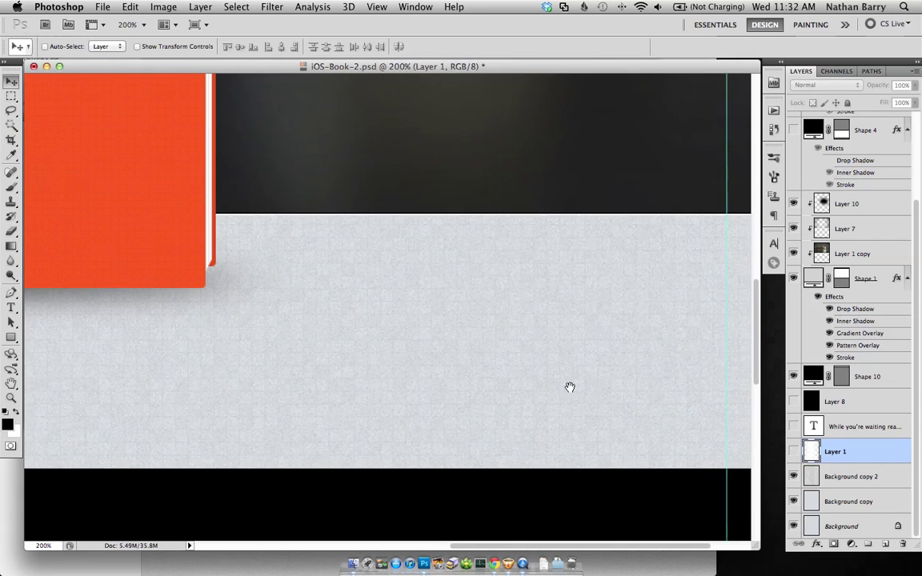
{"action": "left_click", "coordinate": [849, 477]}
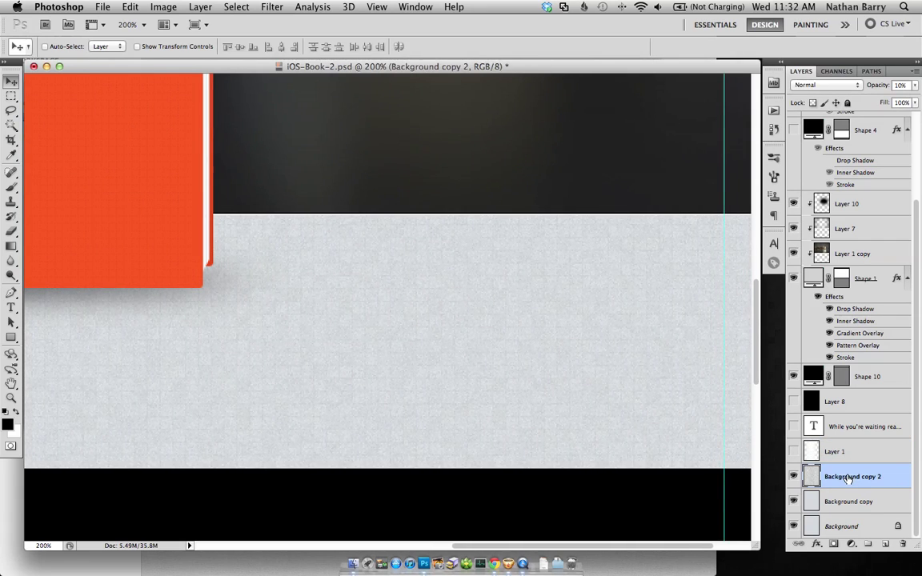
{"action": "key", "text": "super+equal"}
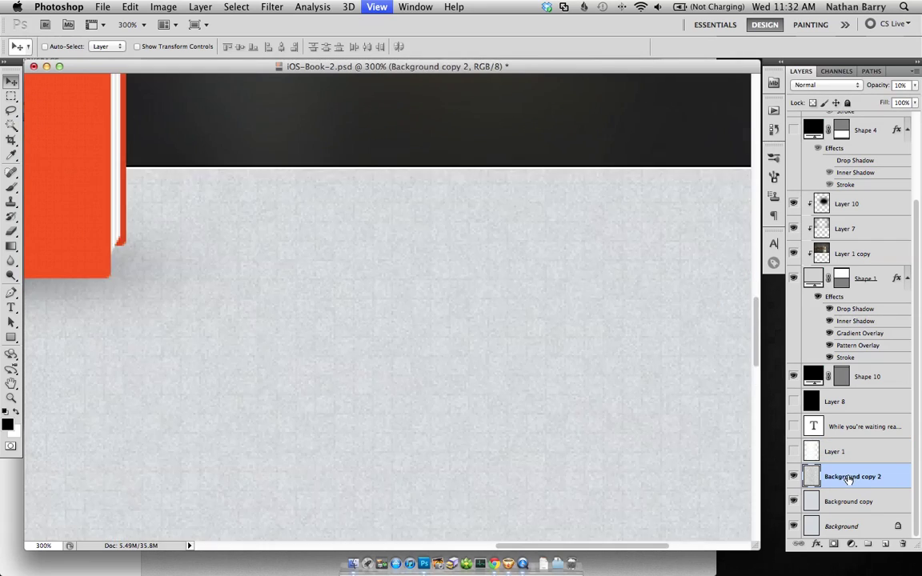
{"action": "left_click_drag", "start_coordinate": [672, 428], "coordinate": [572, 421]}
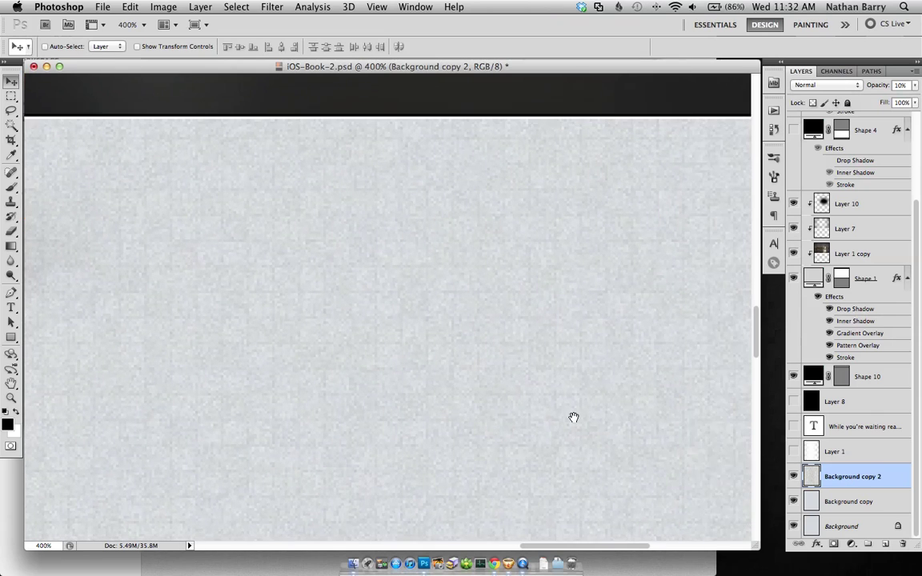
{"action": "key", "text": "m"}
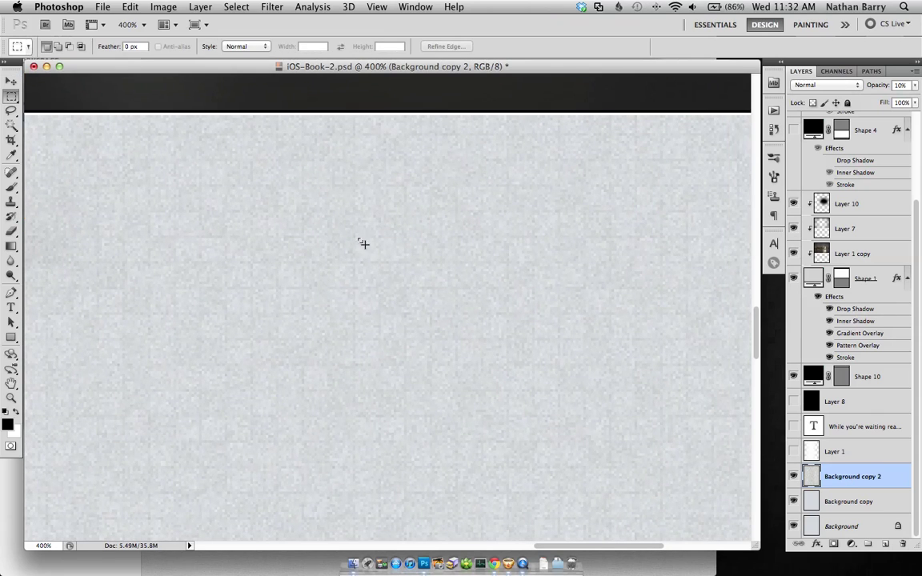
Marquee-select one 30×30 px repeating tile of the grid texture at 500% zoom.
{"action": "left_click_drag", "start_coordinate": [404, 284], "coordinate": [406, 286]}
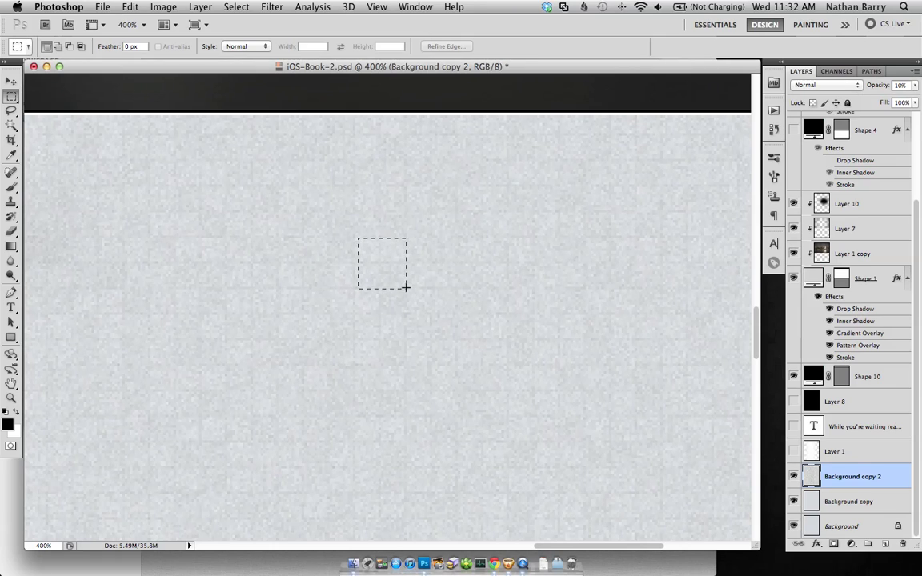
{"action": "left_click_drag", "start_coordinate": [453, 328], "coordinate": [458, 337]}
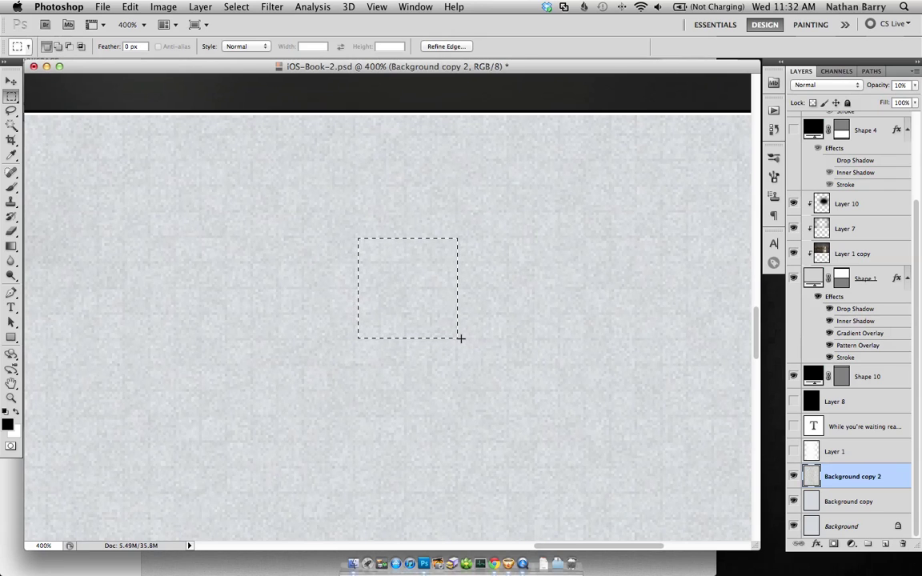
{"action": "key", "text": "super+equal"}
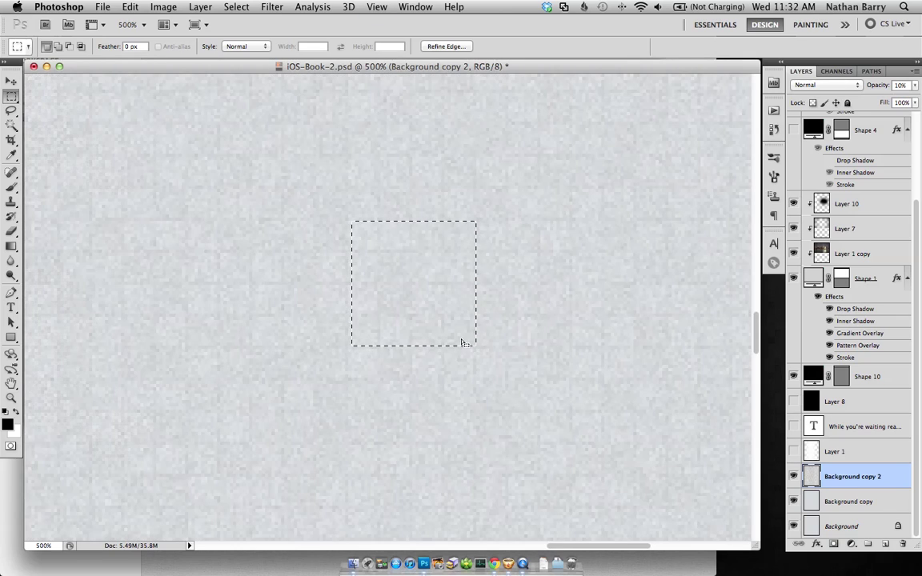
{"action": "left_click", "coordinate": [359, 221]}
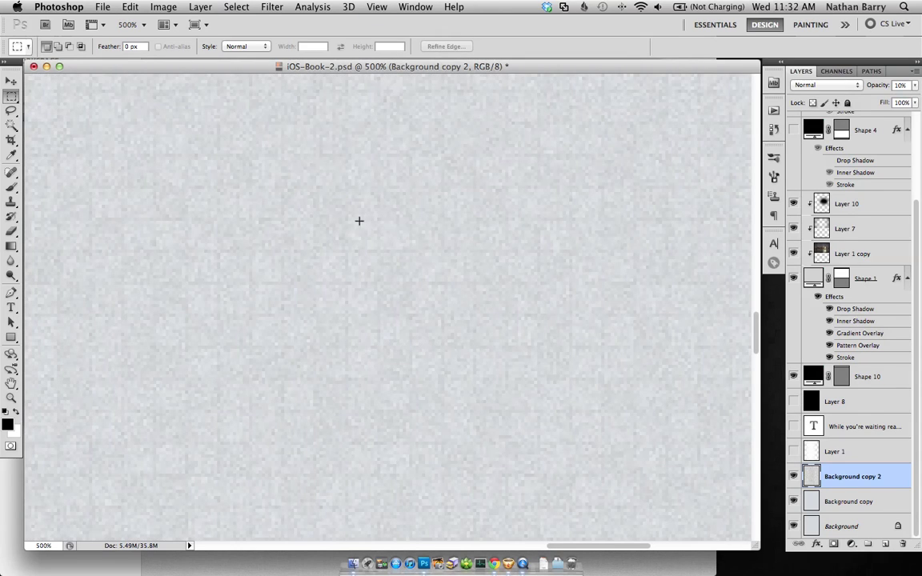
{"action": "left_click_drag", "start_coordinate": [360, 230], "coordinate": [377, 260]}
{"action": "left_click_drag", "start_coordinate": [443, 316], "coordinate": [443, 316]}
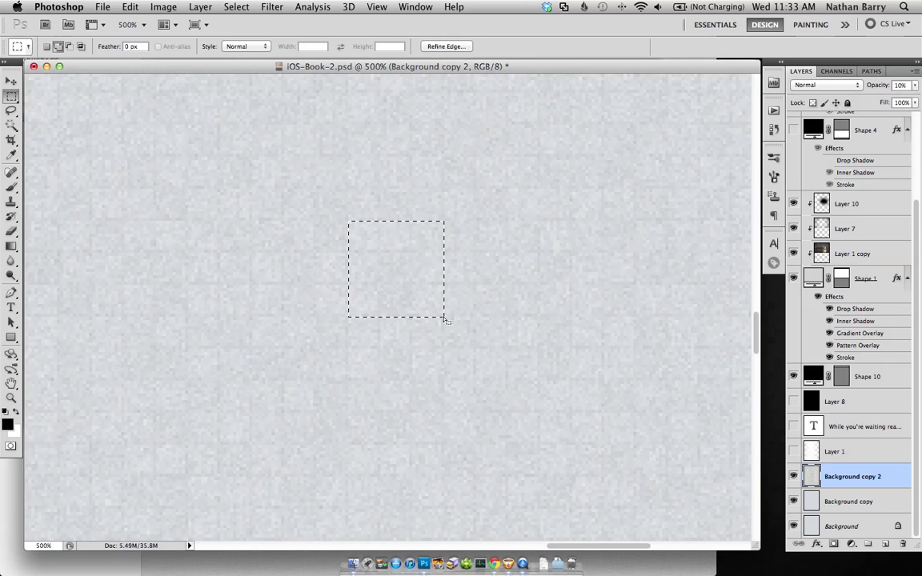
Add a new layer with the merged tile copy and start a Clipboard-sized new document.
{"action": "left_click", "coordinate": [884, 546]}
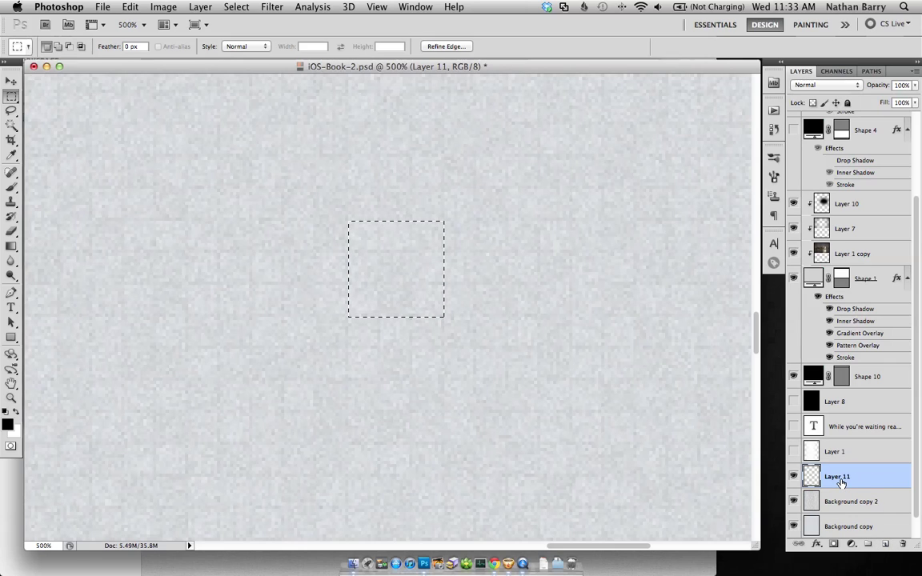
{"action": "key", "text": "super+v"}
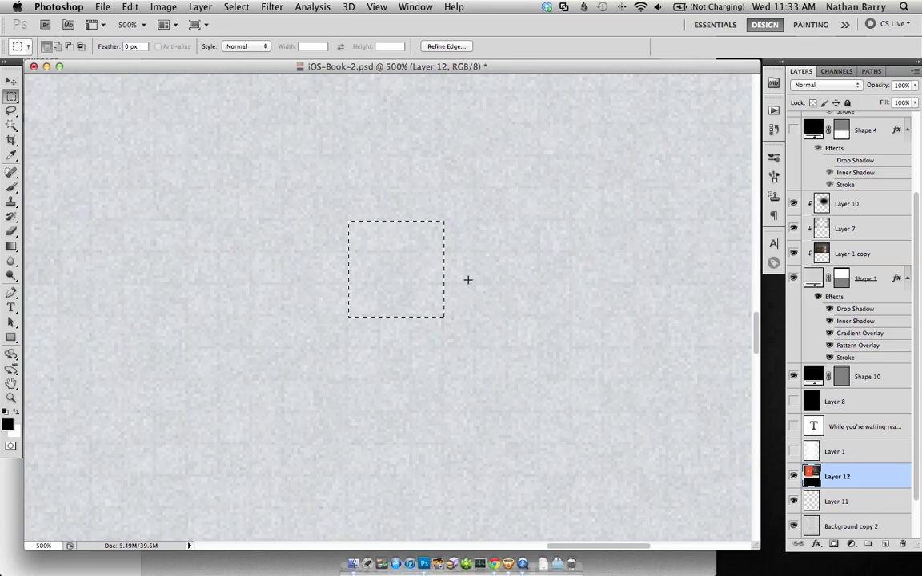
{"action": "key", "text": "super+n"}
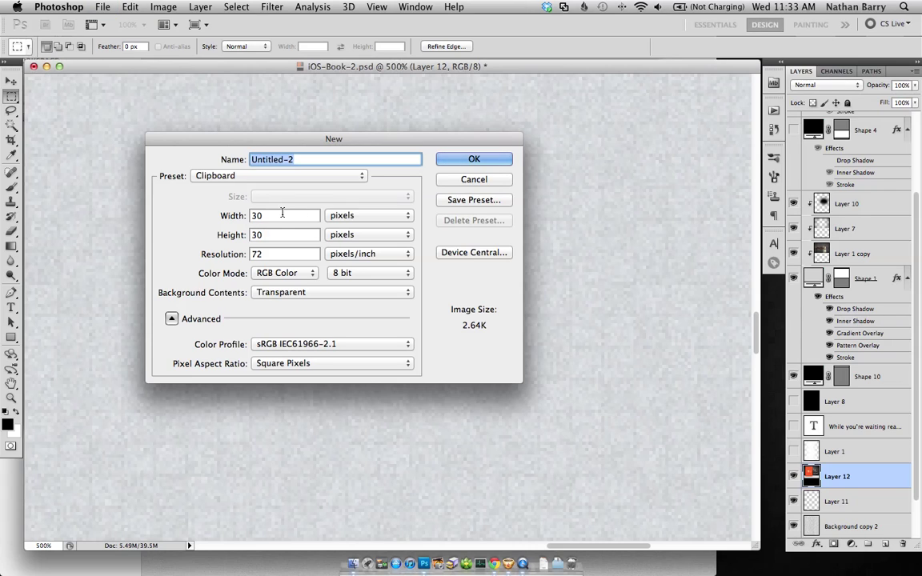
Create the 30×30 px document, paste the tile in, and open Save for Web.
{"action": "left_click", "coordinate": [490, 157]}
{"action": "key", "text": "super+v"}
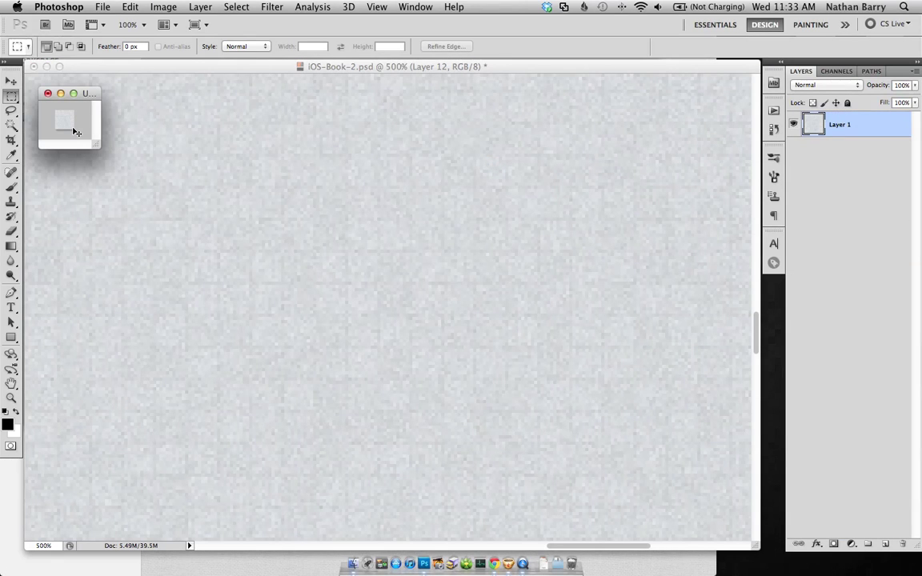
{"action": "key", "text": "super+alt+shift+s"}
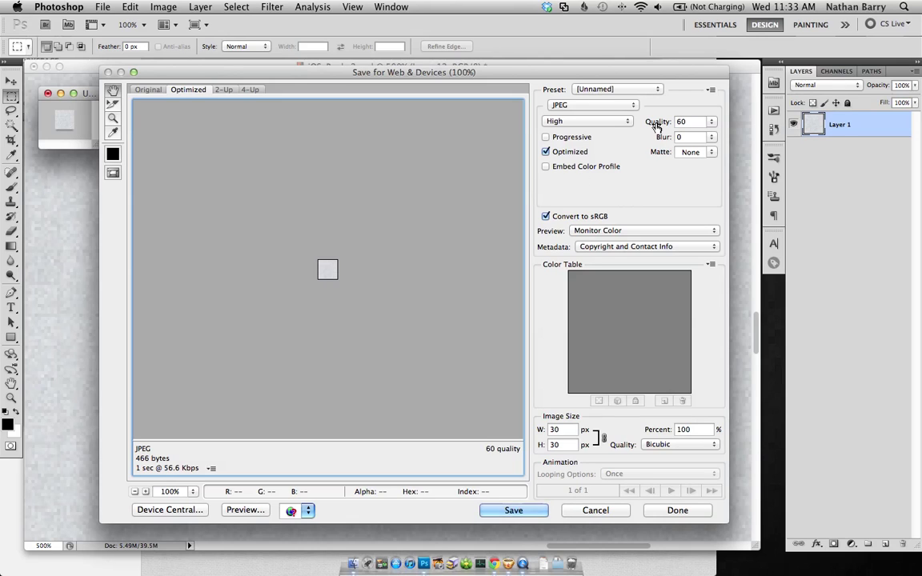
Raise JPEG quality to 70 and save the 30×30 tile as grid-texture.jpg in img.
{"action": "left_click_drag", "start_coordinate": [657, 126], "coordinate": [669, 126]}
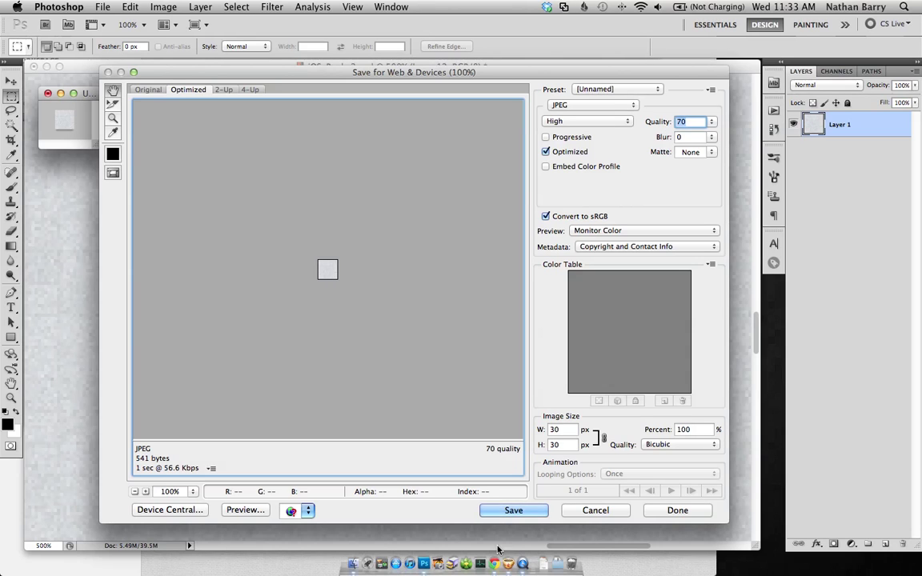
{"action": "left_click", "coordinate": [510, 510]}
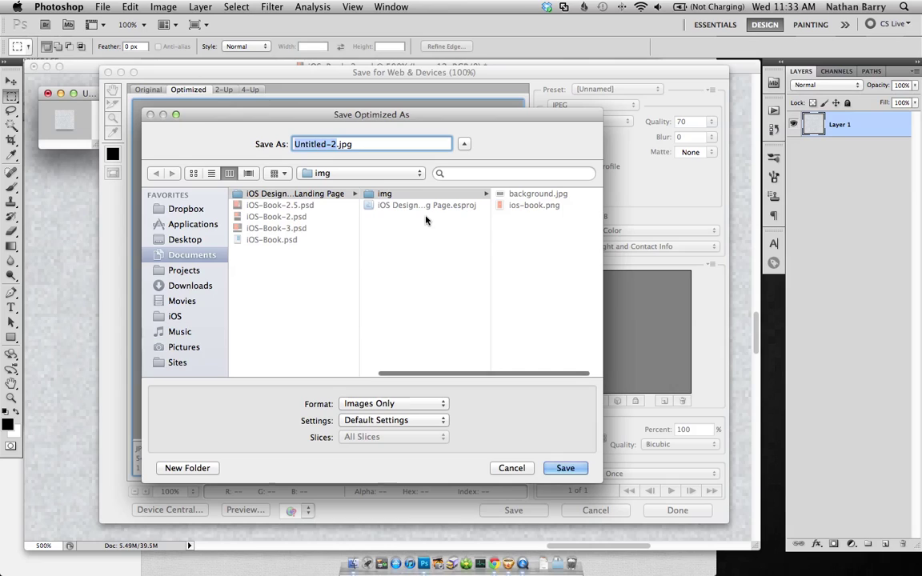
{"action": "type", "text": "grid-1"}
{"action": "key", "text": "BackSpace"}
{"action": "key", "text": "BackSpace"}
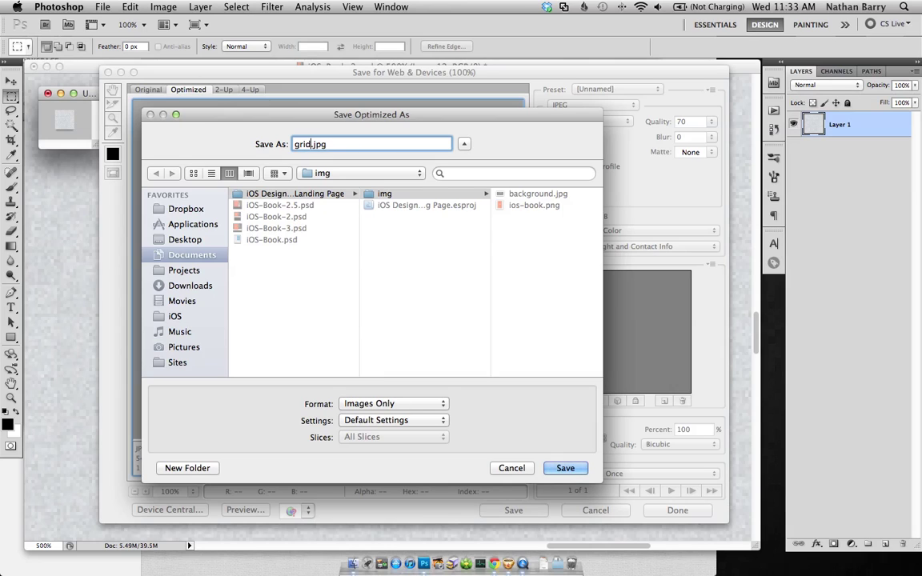
{"action": "type", "text": "-texture"}
{"action": "left_click", "coordinate": [565, 468]}
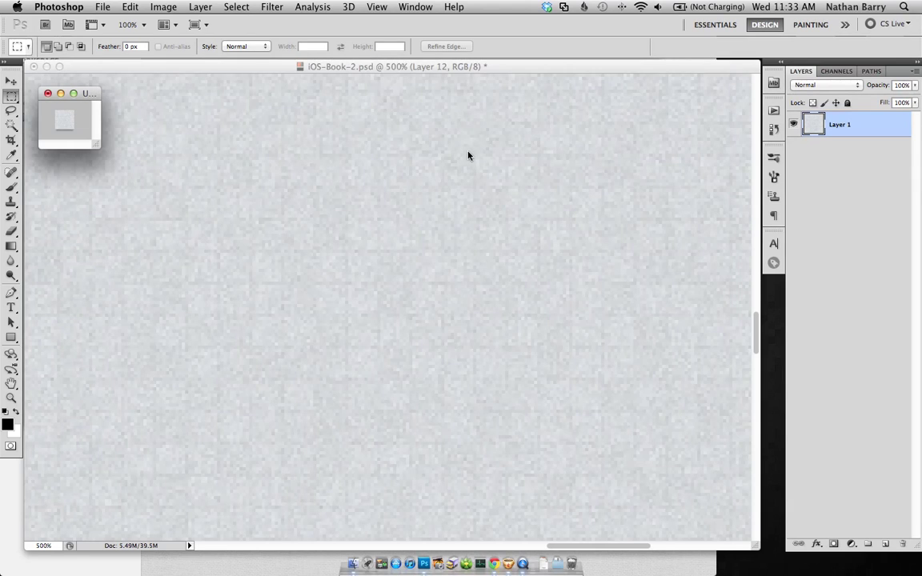